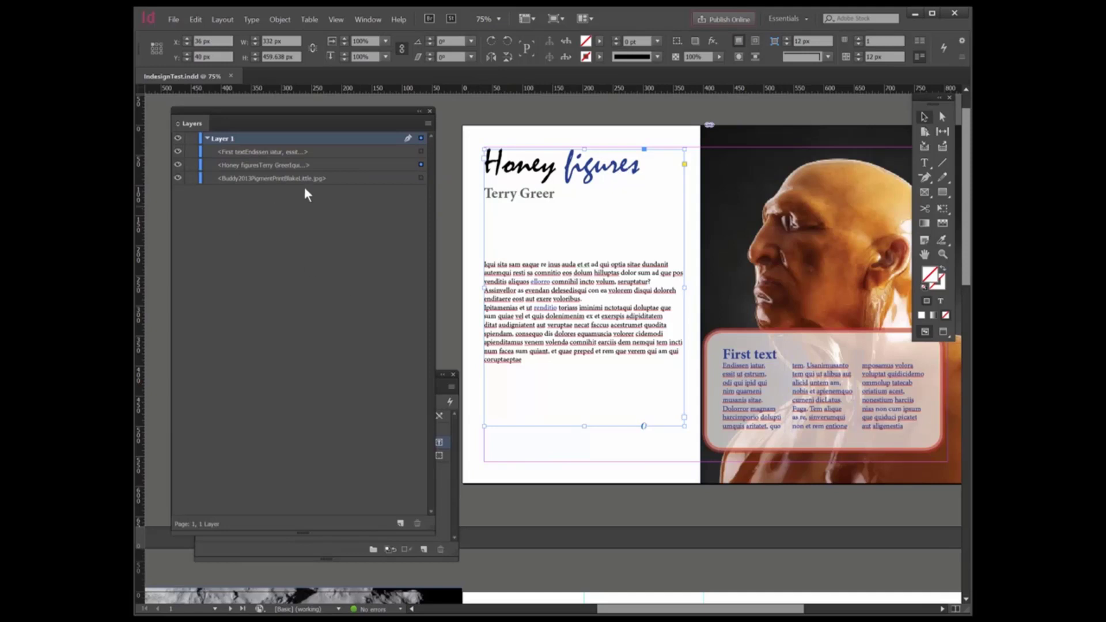
# - Rename Layer 1 as Background
pyautogui.doubleClick(228, 141)
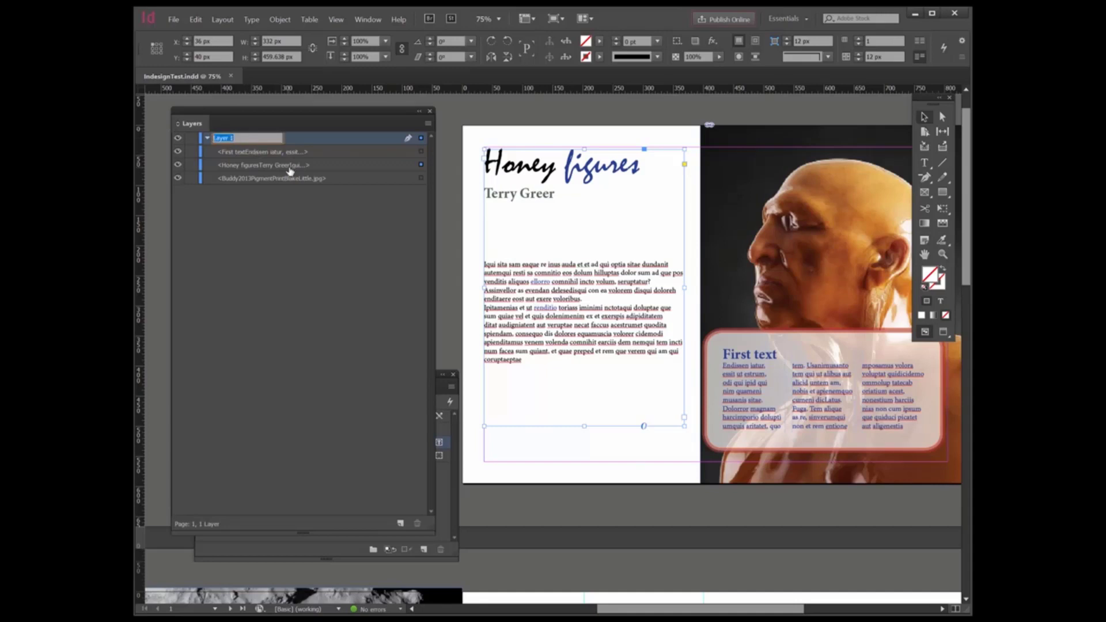
pyautogui.write('Ba')
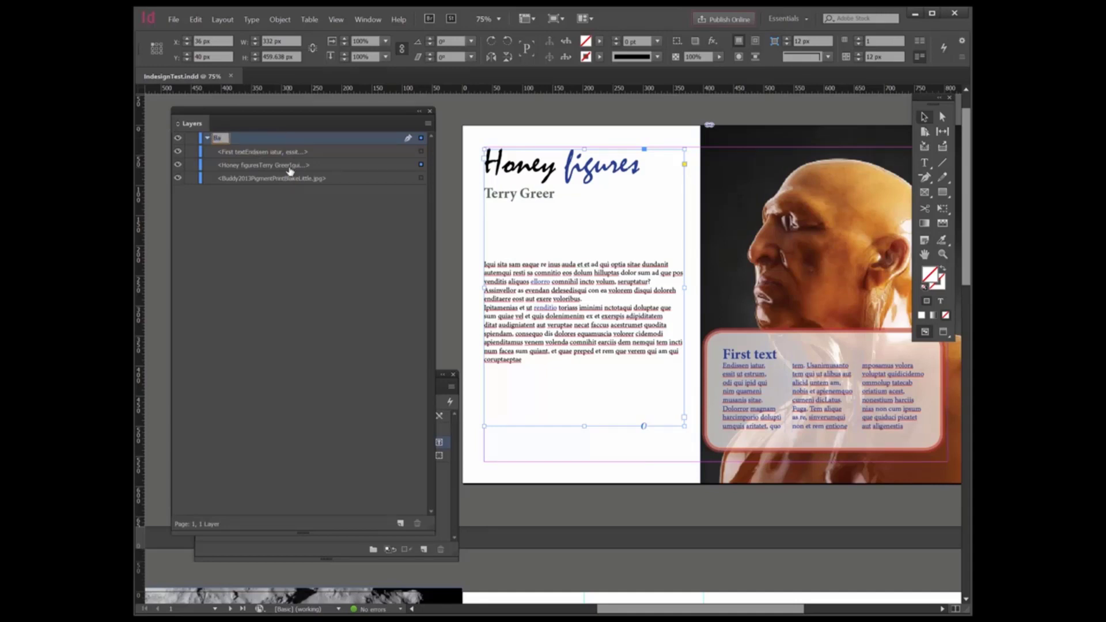
pyautogui.write('ckground')
pyautogui.press('Return')
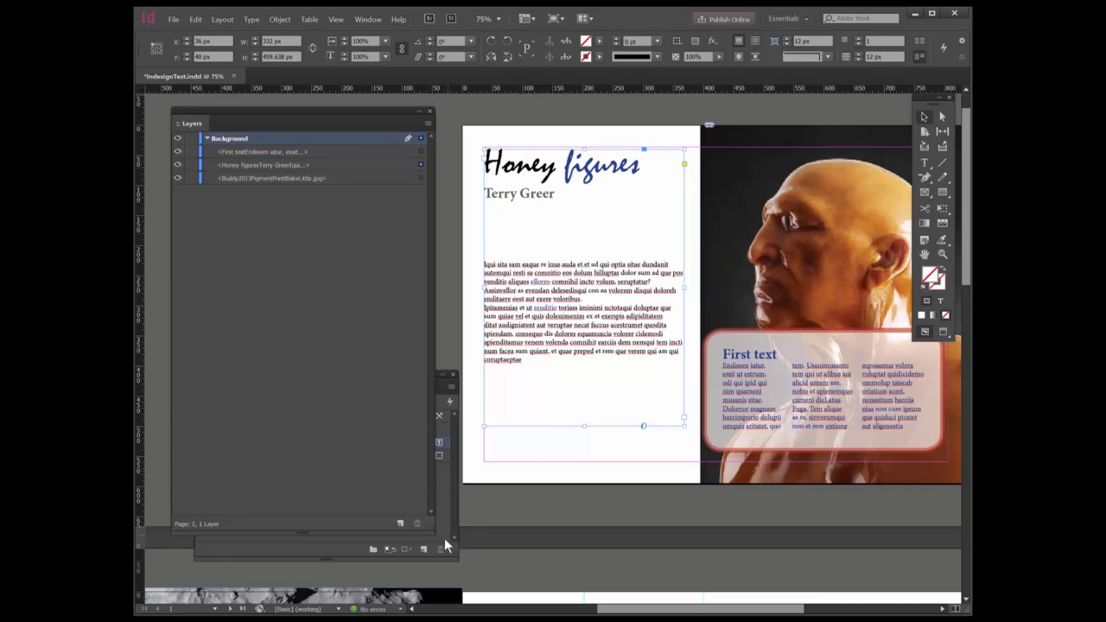
# - Create a new layer above Background and name it Text
pyautogui.click(400, 524)
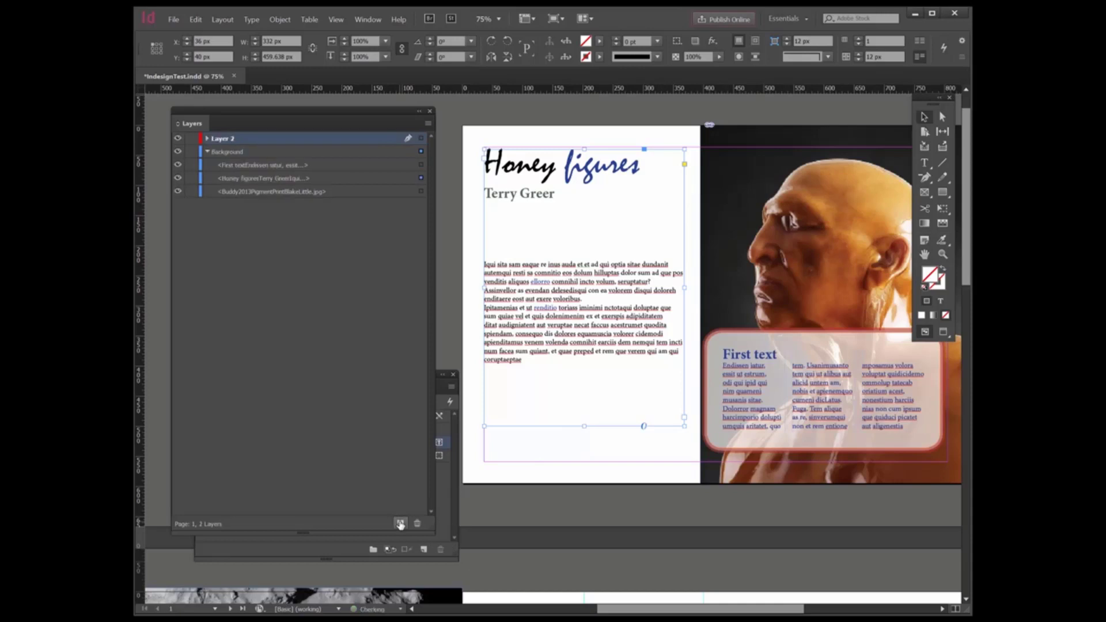
pyautogui.doubleClick(224, 139)
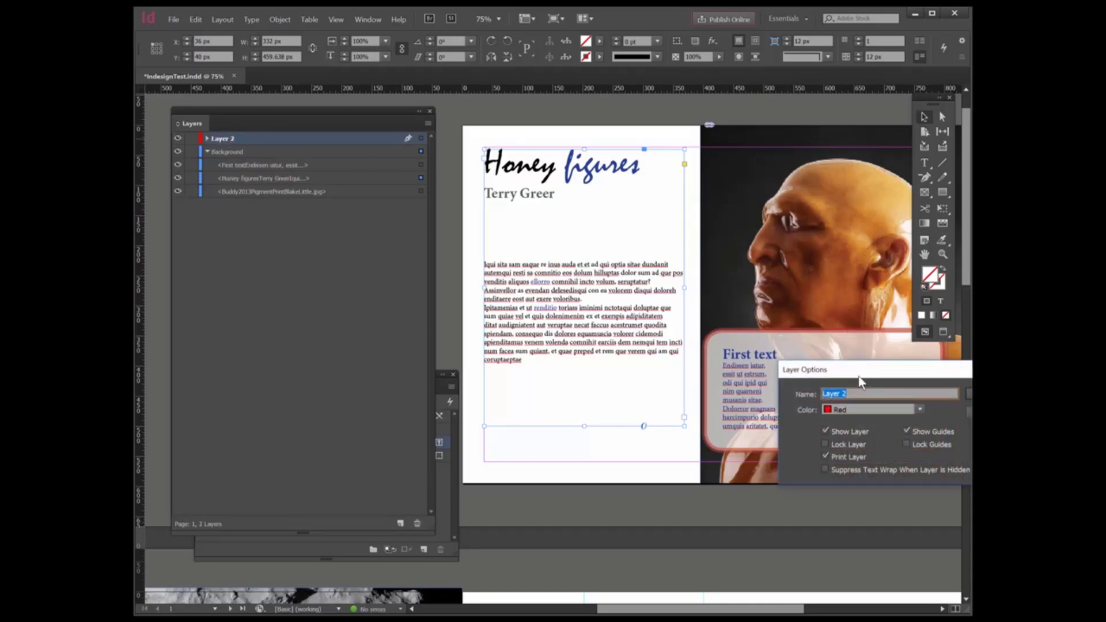
pyautogui.moveTo(860, 377); pyautogui.dragTo(301, 251)
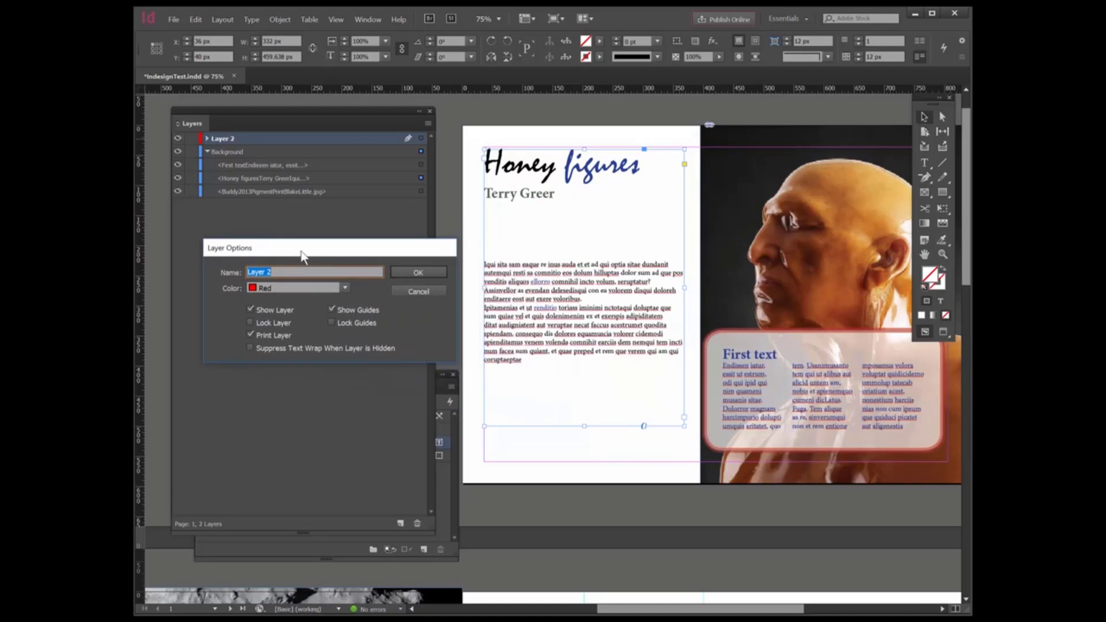
pyautogui.write('Text')
pyautogui.click(426, 271)
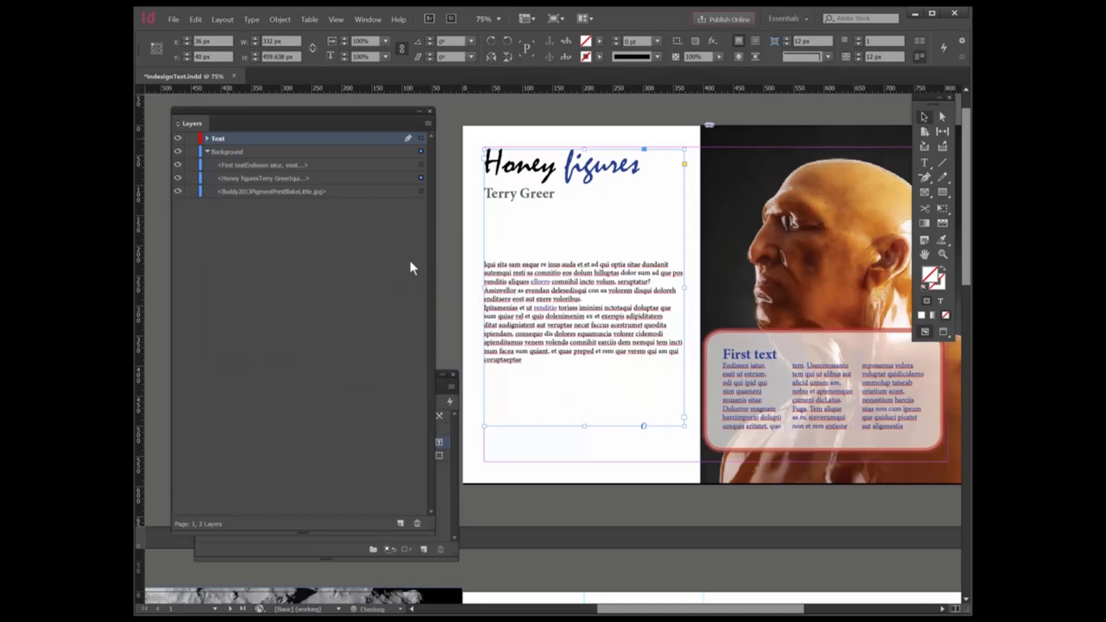
# - Create a new layer above Text and name it Images
pyautogui.click(401, 524)
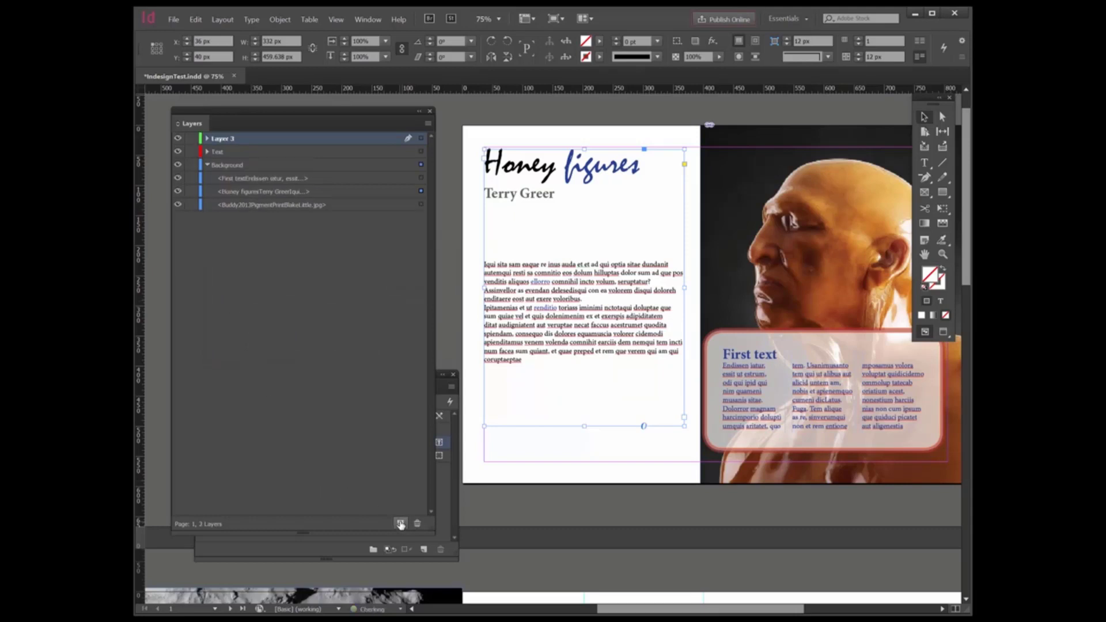
pyautogui.doubleClick(229, 140)
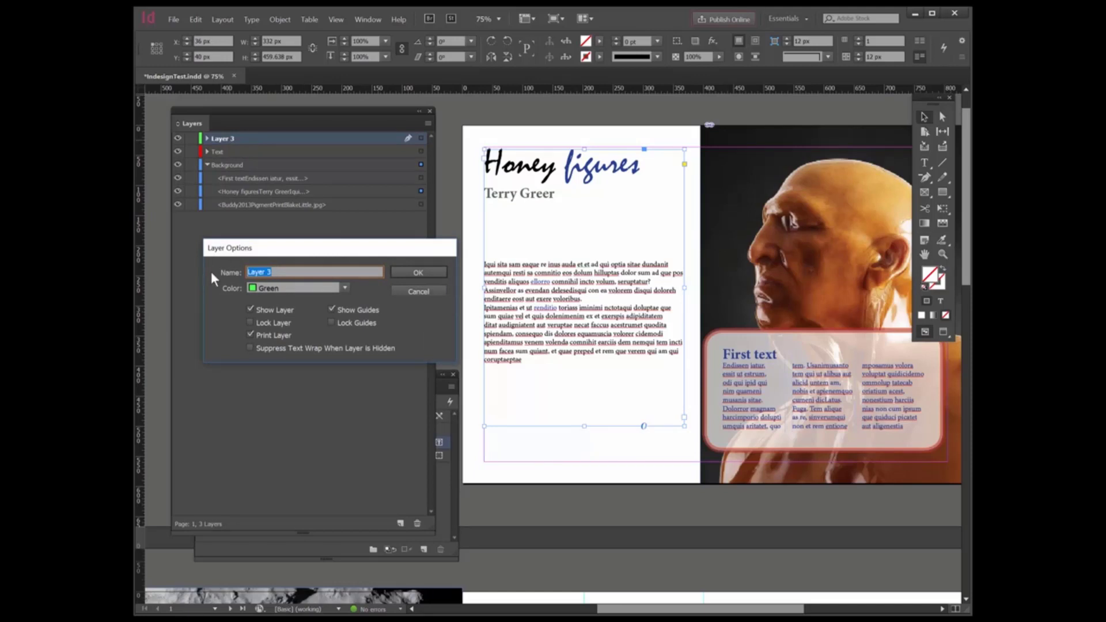
pyautogui.write('Imagesa')
pyautogui.click(419, 273)
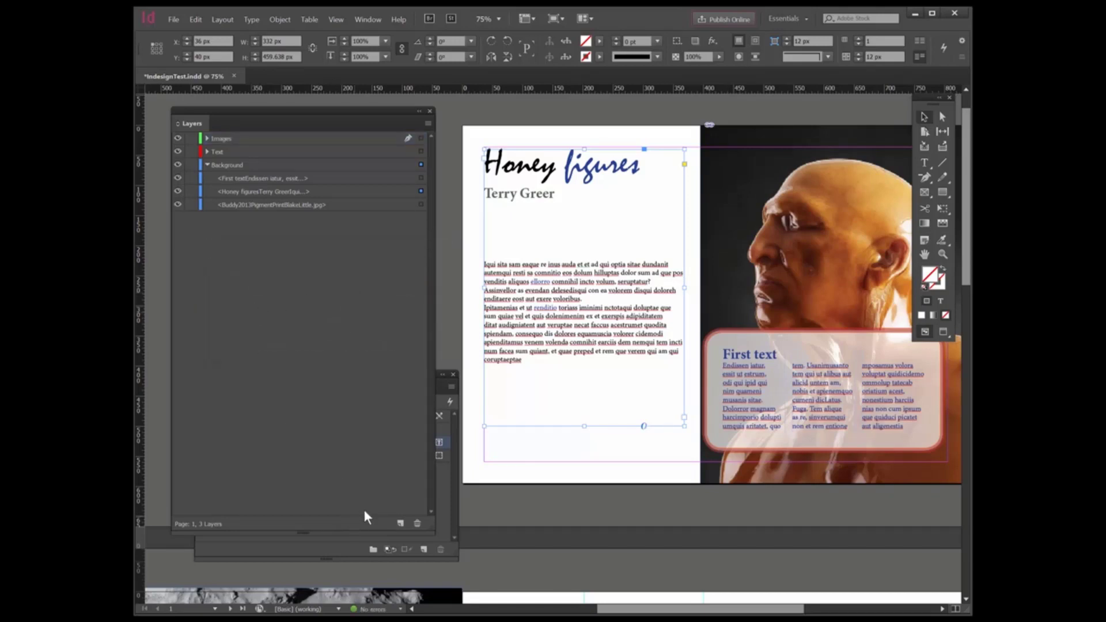
# - Create a new layer above Images and name it PageNumbers
pyautogui.click(399, 525)
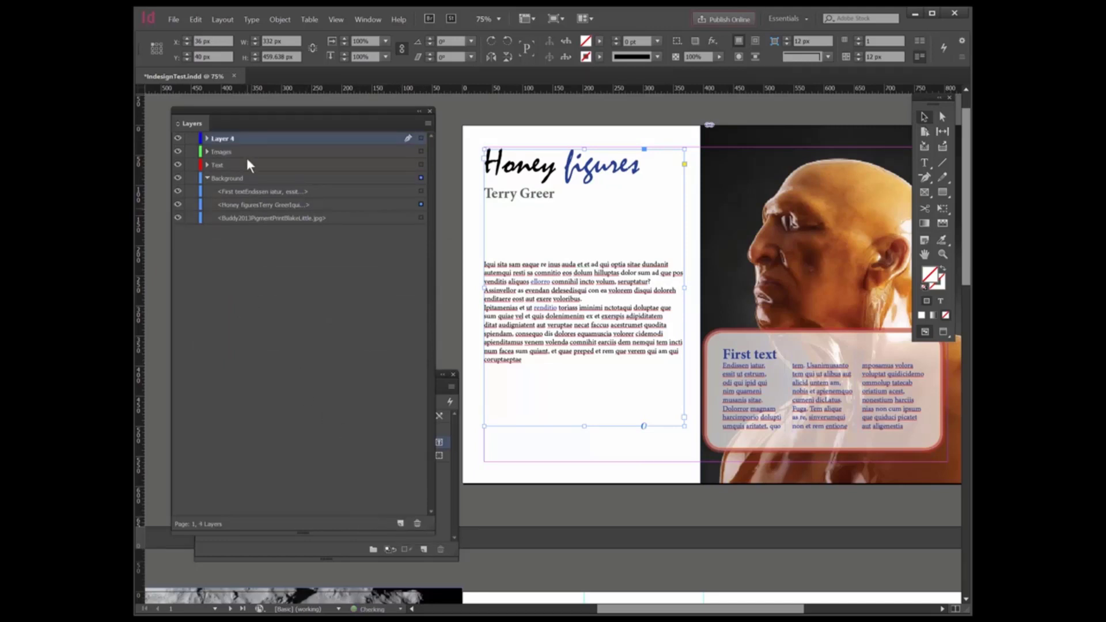
pyautogui.doubleClick(222, 140)
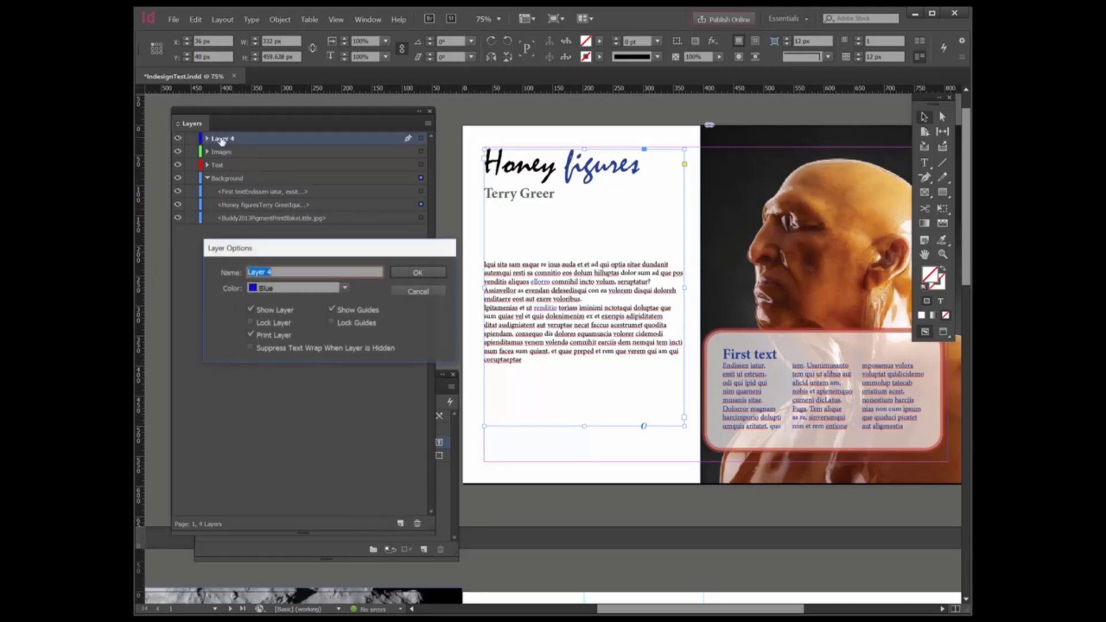
pyautogui.write('Pag')
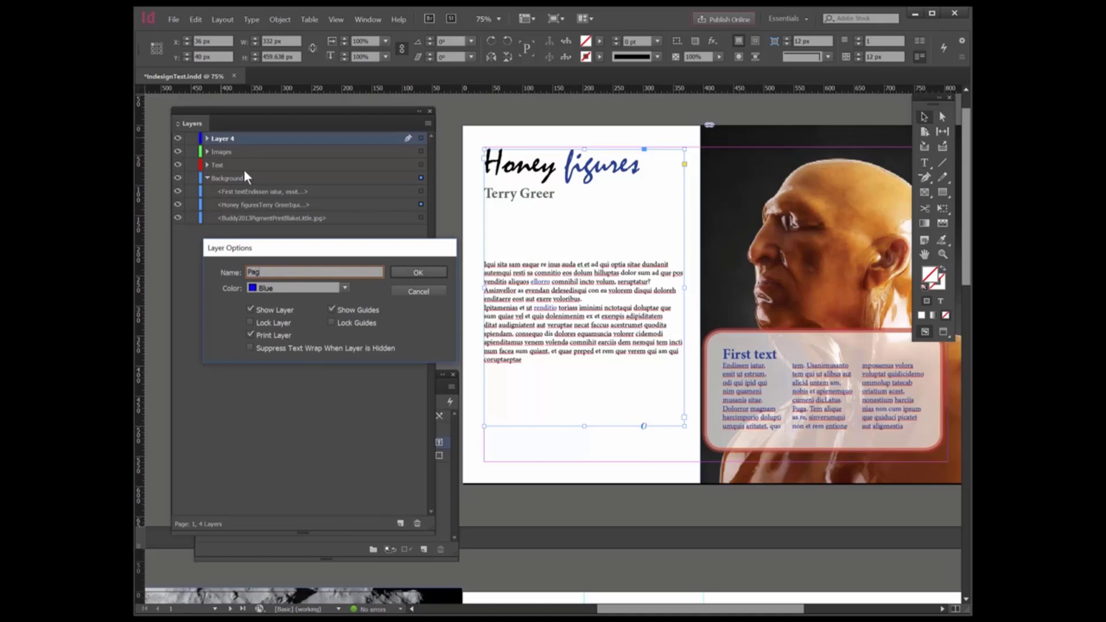
pyautogui.write('eNumbers')
pyautogui.press('Return')
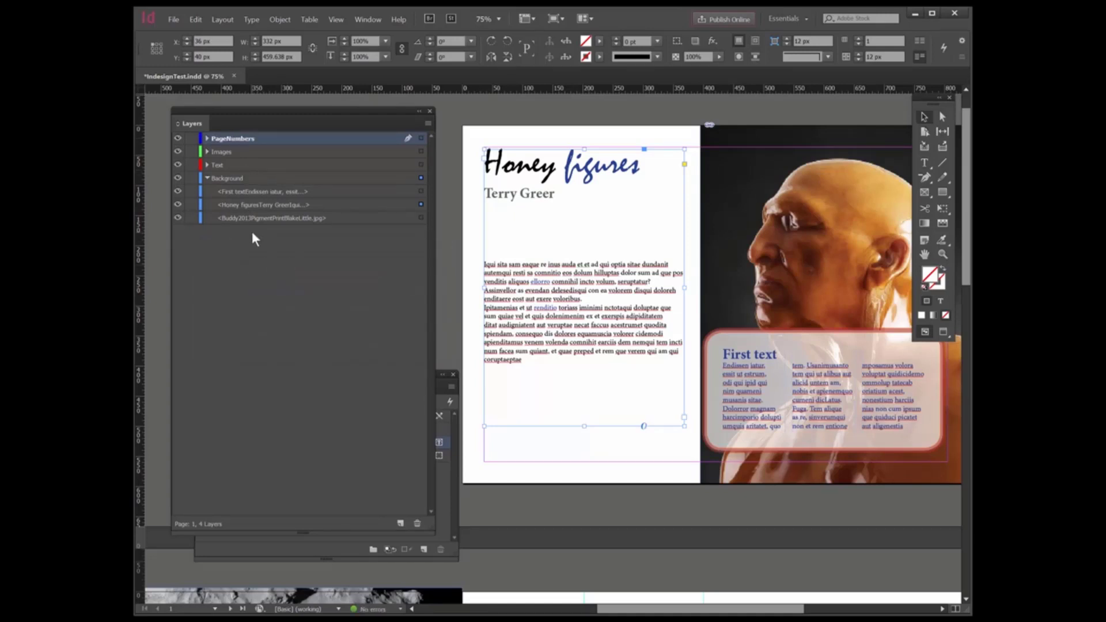
# - Move the large portrait image on page 1 from the Background layer to the Images layer
pyautogui.click(178, 179)
pyautogui.click(178, 183)
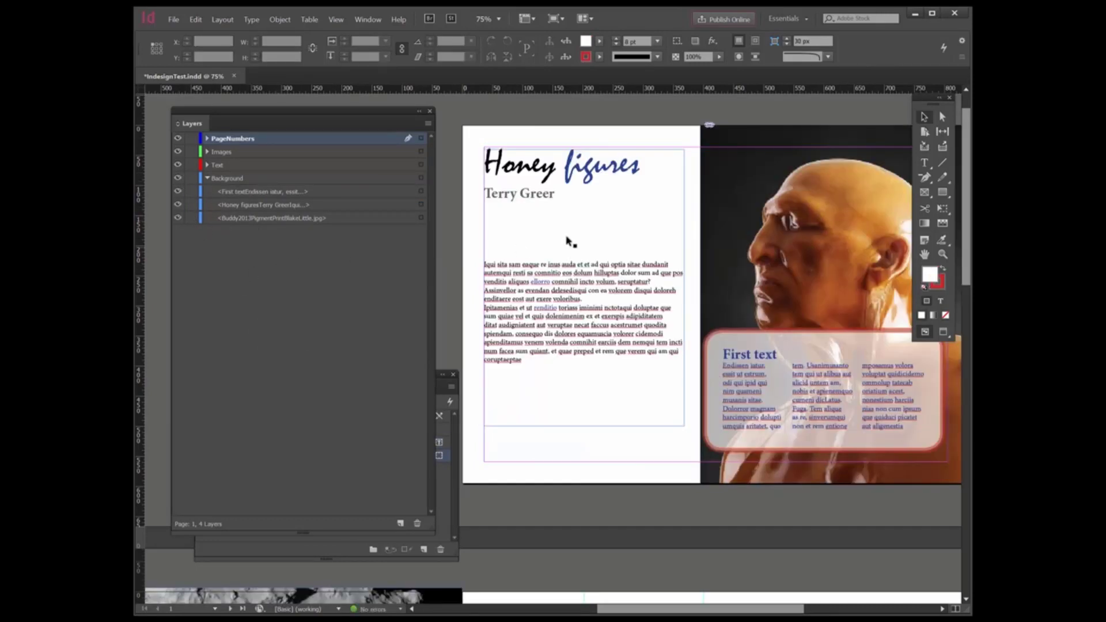
pyautogui.click(817, 195)
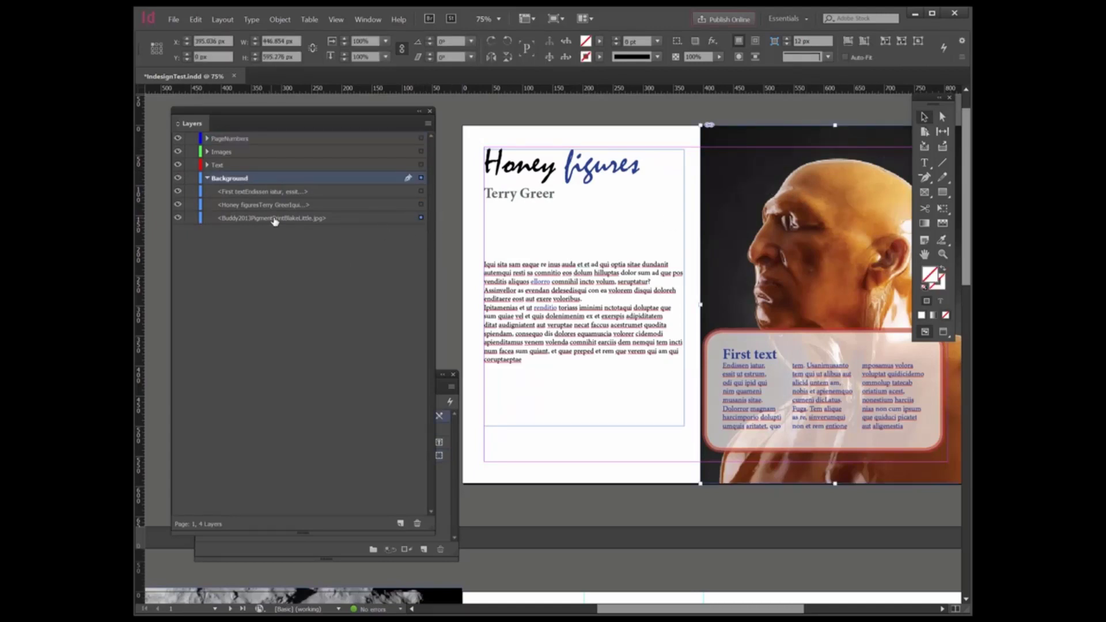
pyautogui.moveTo(275, 221); pyautogui.dragTo(248, 152)
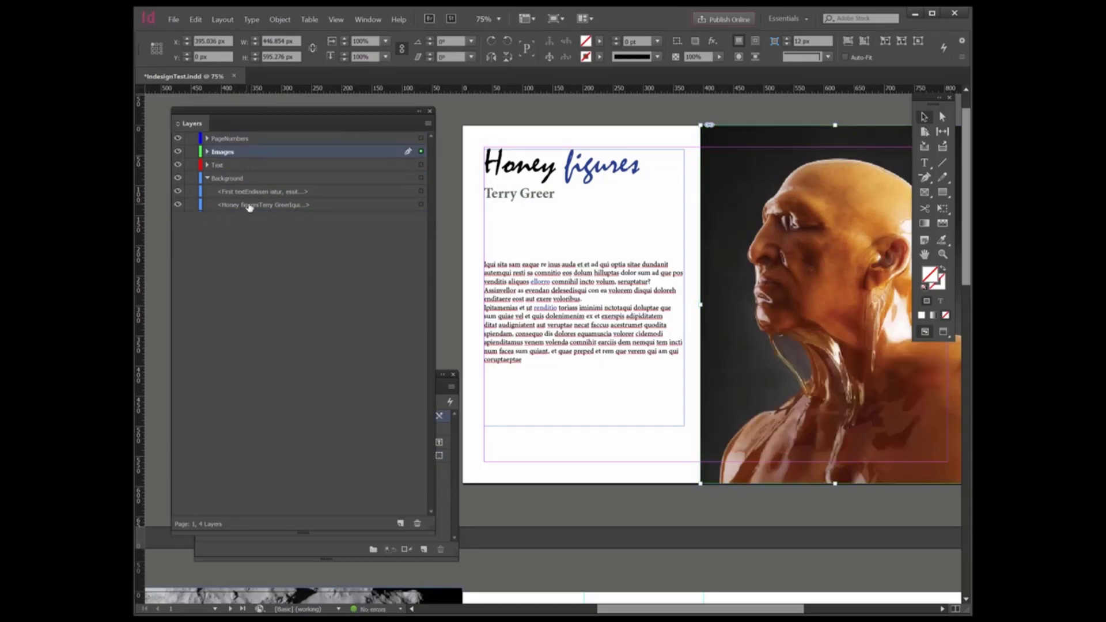
# - Identify the Honey figures text frame by briefly hiding it, and move it from the Background layer to the Text layer
pyautogui.click(271, 206)
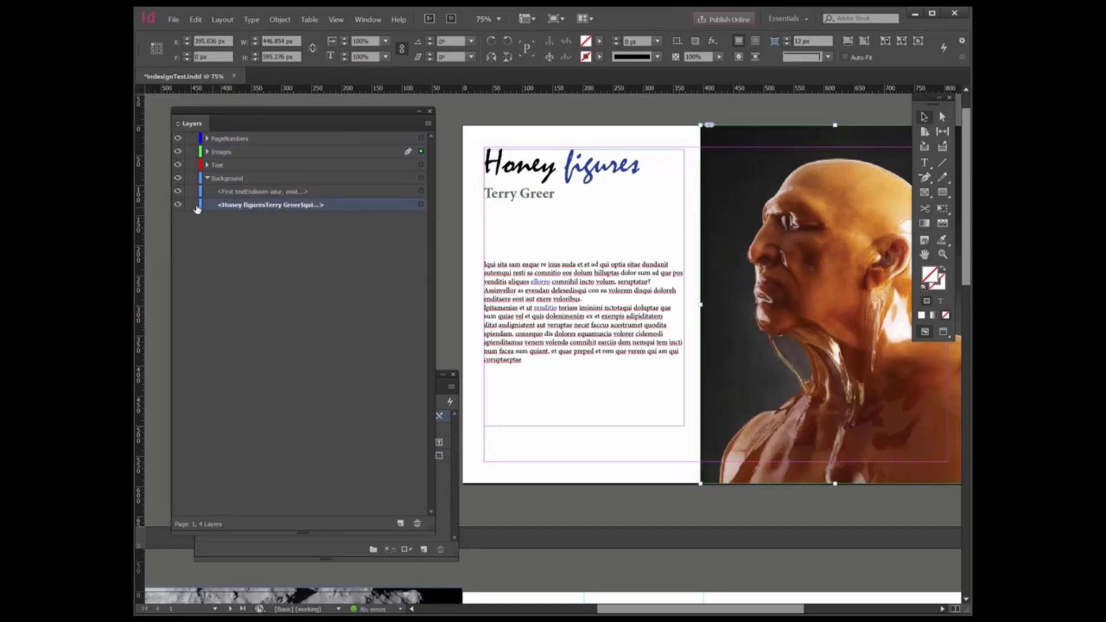
pyautogui.click(178, 206)
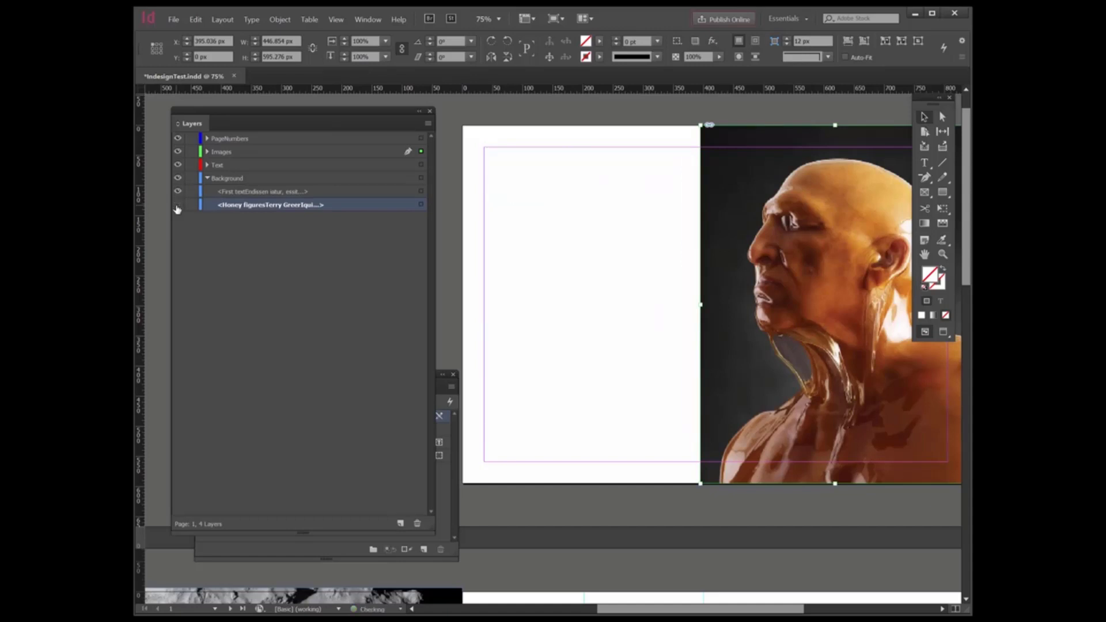
pyautogui.click(177, 207)
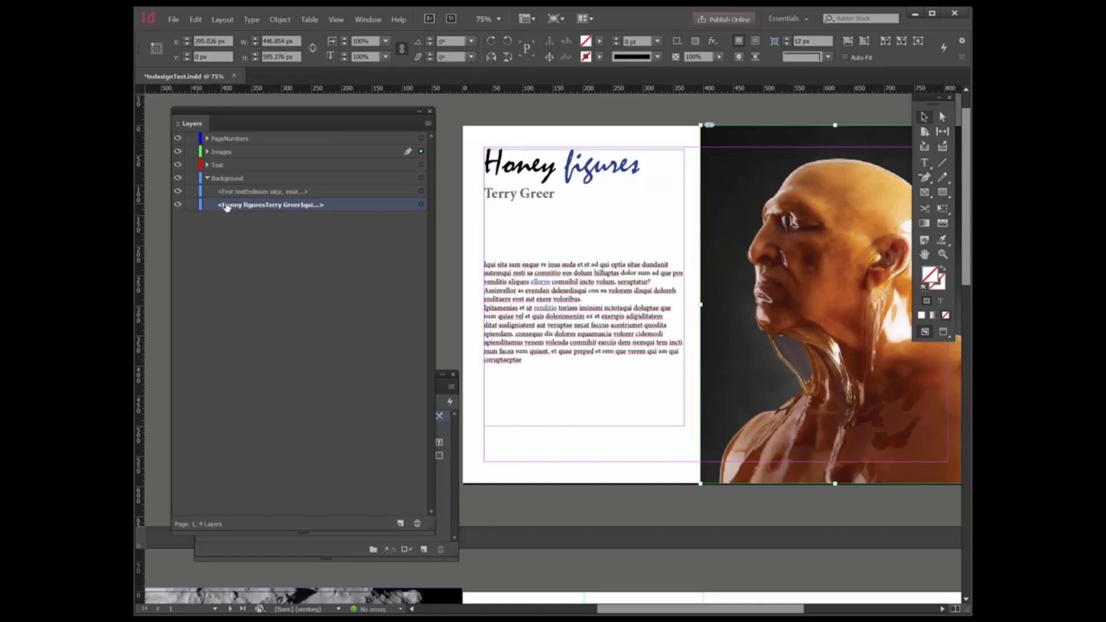
pyautogui.moveTo(227, 207); pyautogui.dragTo(232, 166)
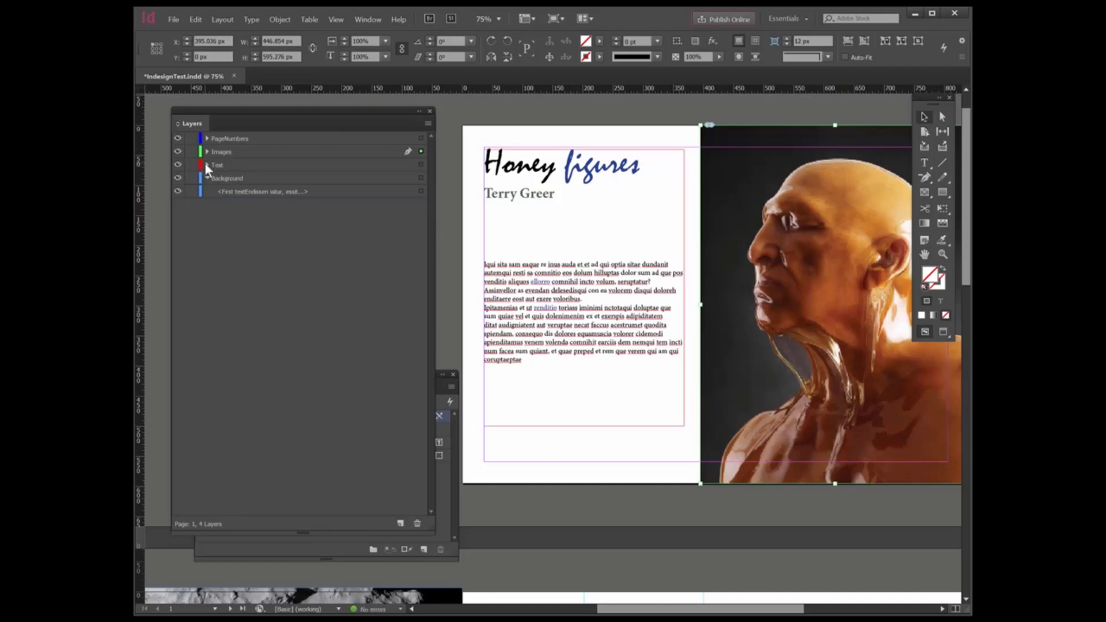
# - Expand the Text and Images layers and check the First text item on the Background layer by toggling its visibility
pyautogui.click(206, 165)
pyautogui.click(206, 151)
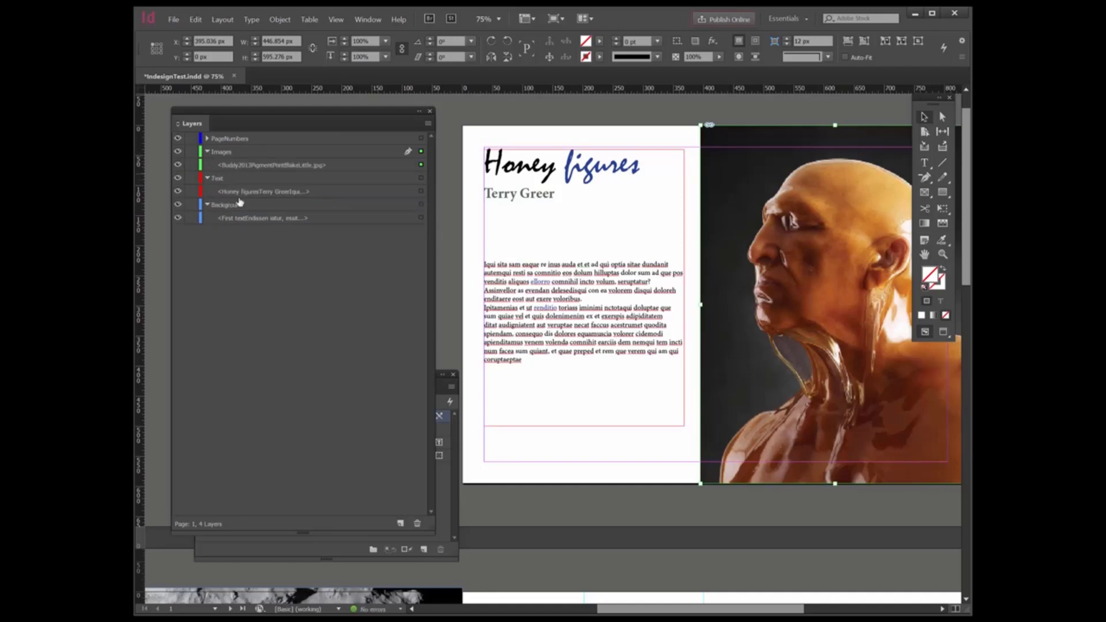
pyautogui.click(178, 219)
pyautogui.click(178, 217)
pyautogui.click(259, 218)
pyautogui.scroll(-3, 662, 229)
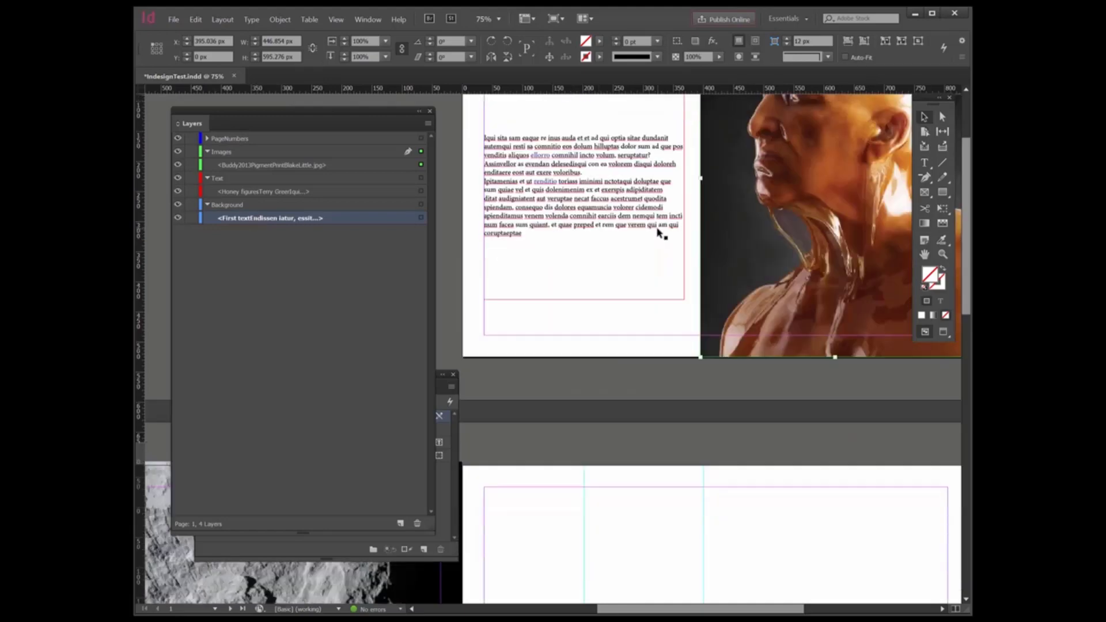
pyautogui.scroll(4, 662, 240)
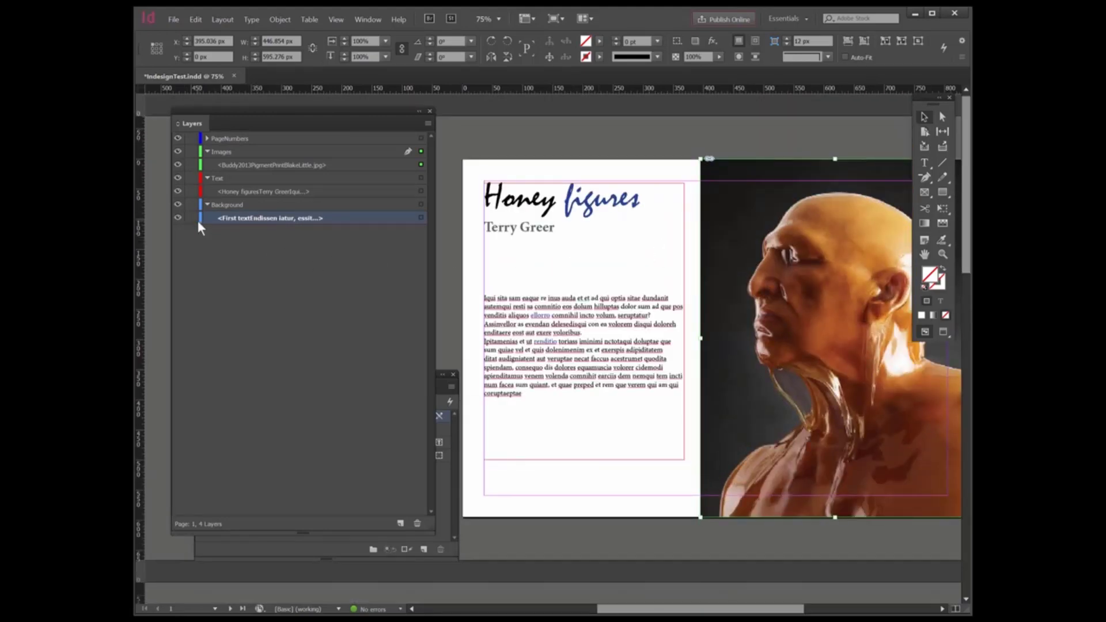
pyautogui.click(375, 246)
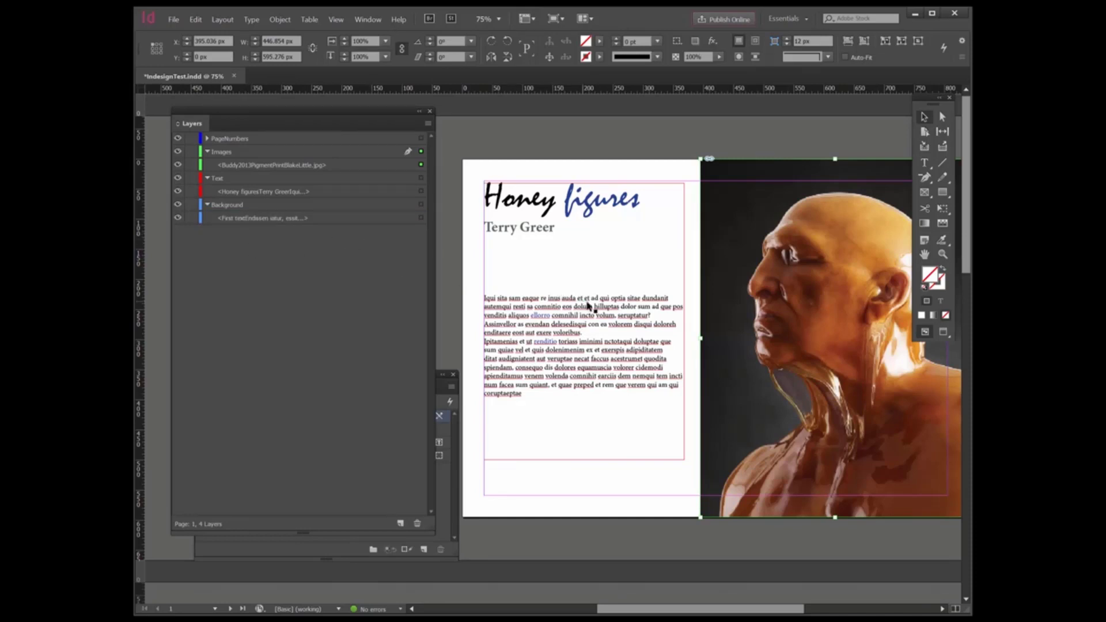
# - Move the Honey figures text frame to X 246 px, Y 55 px over the image, and place the Text layer above Images
pyautogui.moveTo(547, 328); pyautogui.dragTo(644, 333)
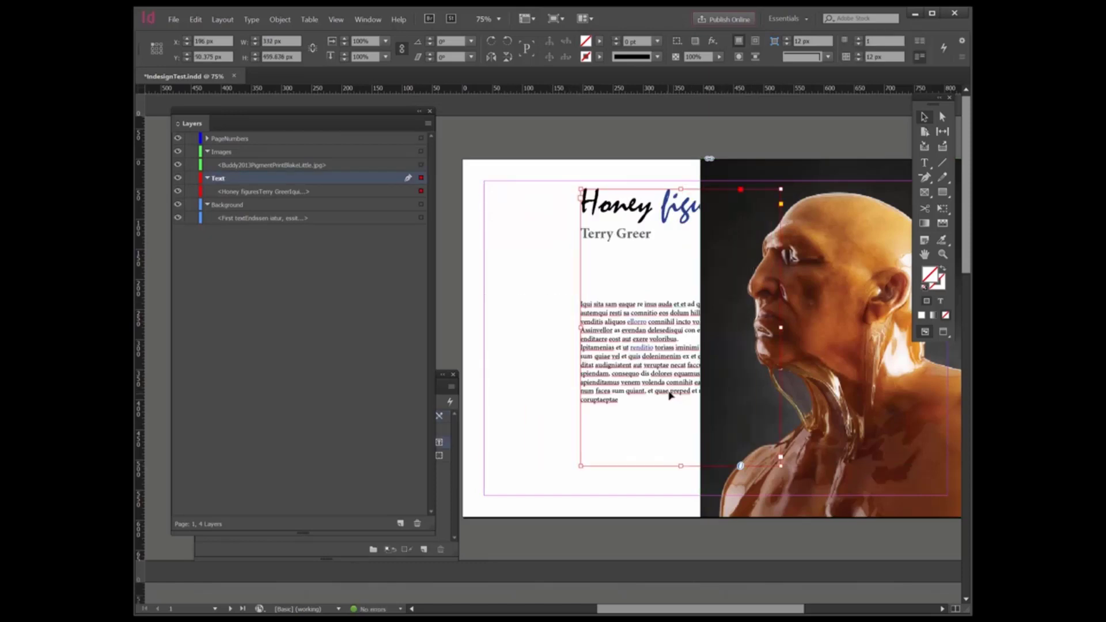
pyautogui.moveTo(669, 397); pyautogui.dragTo(700, 399)
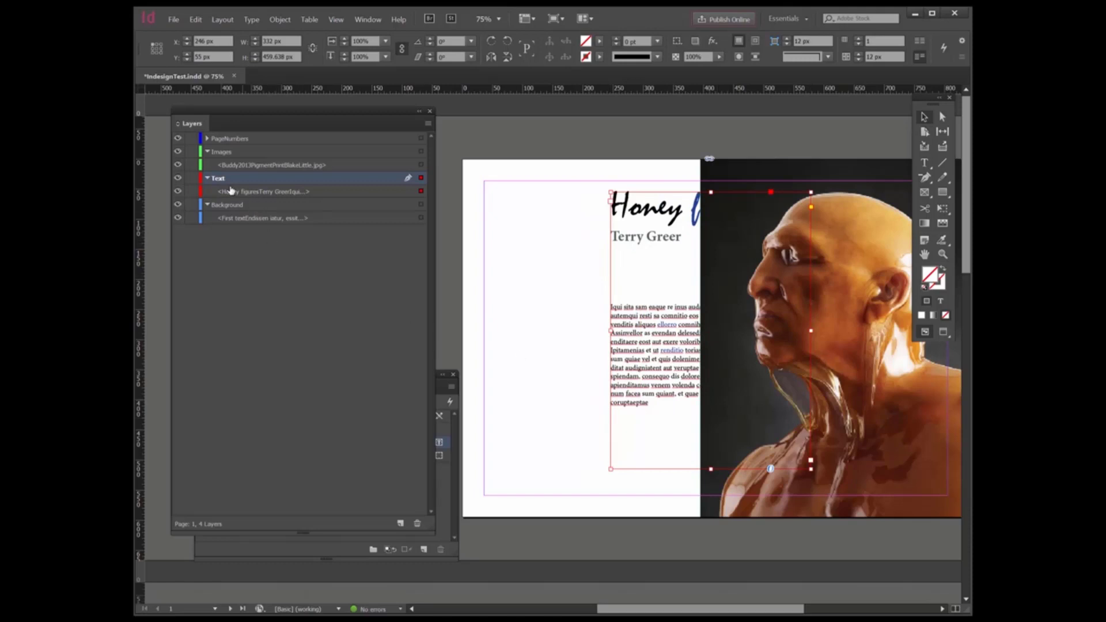
pyautogui.moveTo(234, 181); pyautogui.dragTo(234, 150)
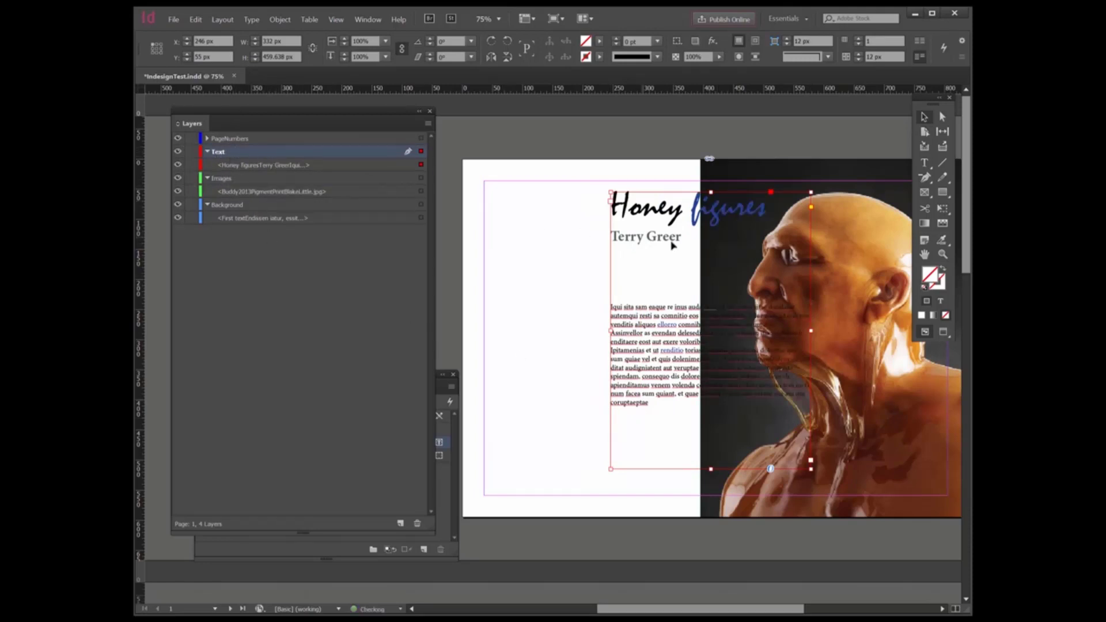
# - Move the Honey figures text frame to X 58 px, Y 50.375 px on the white area, and lock the Text layer
pyautogui.moveTo(672, 326); pyautogui.dragTo(559, 323)
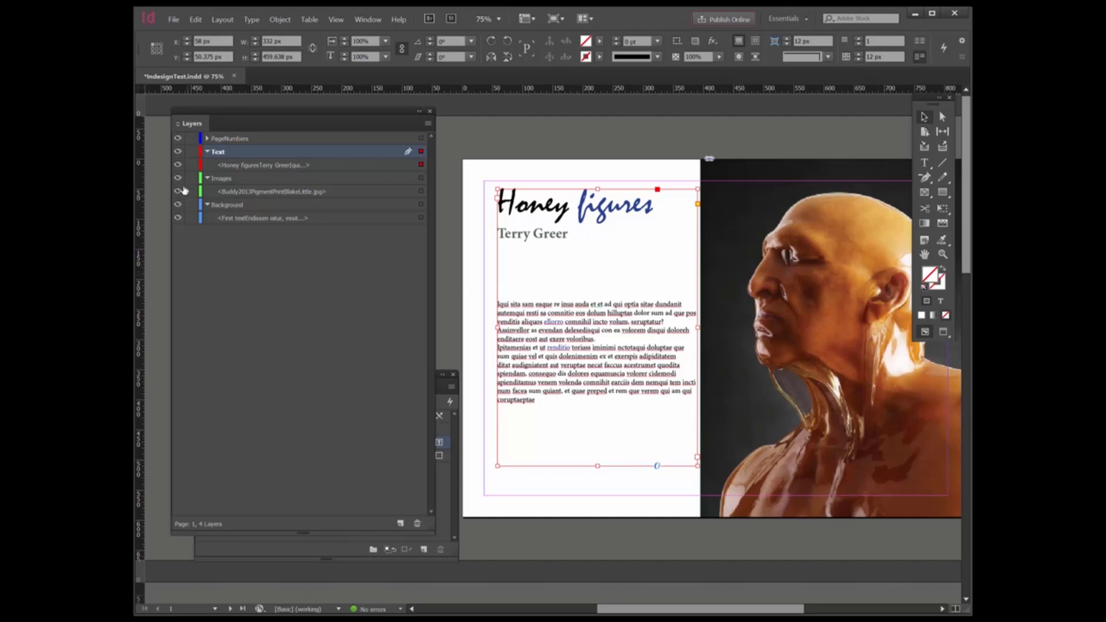
pyautogui.click(192, 153)
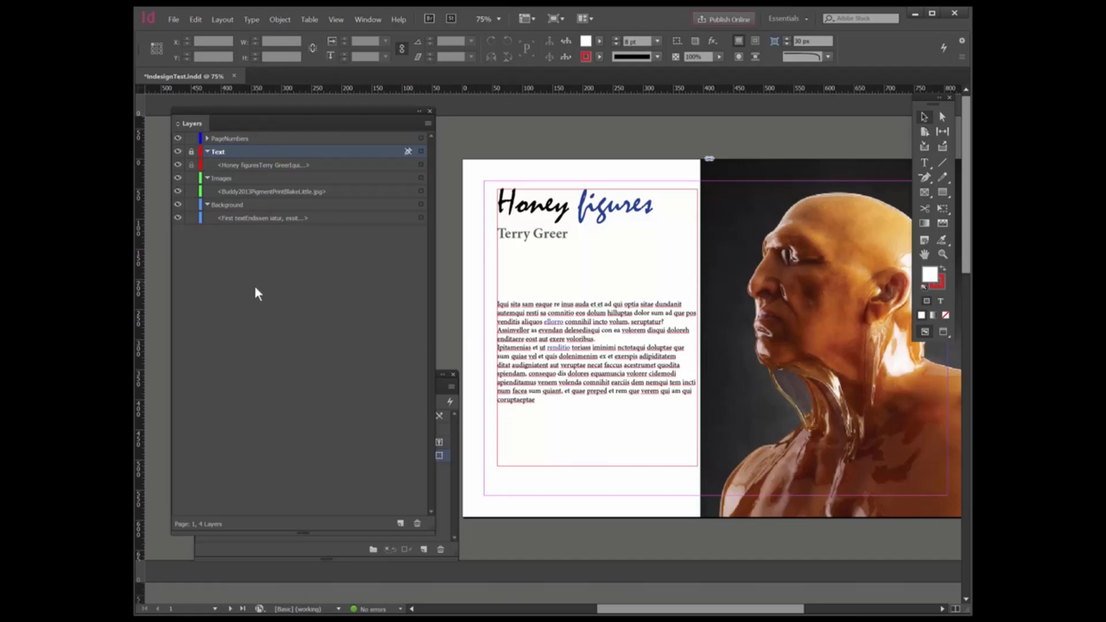
# - Create a new two-page A4 master named PageNumbers with the prefix B
pyautogui.click(363, 19)
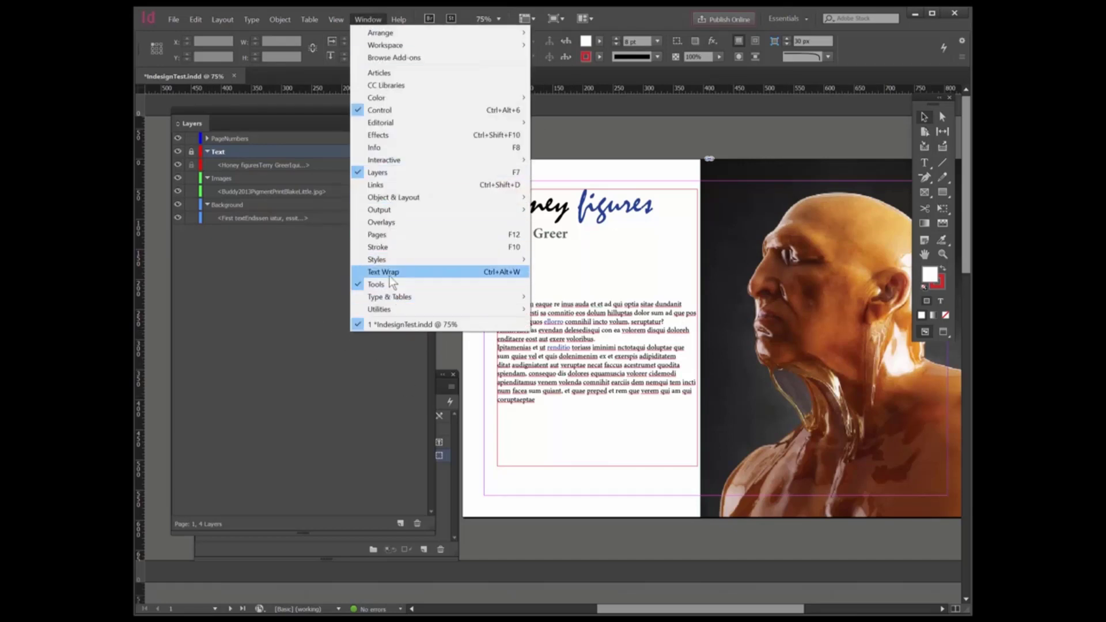
pyautogui.click(397, 235)
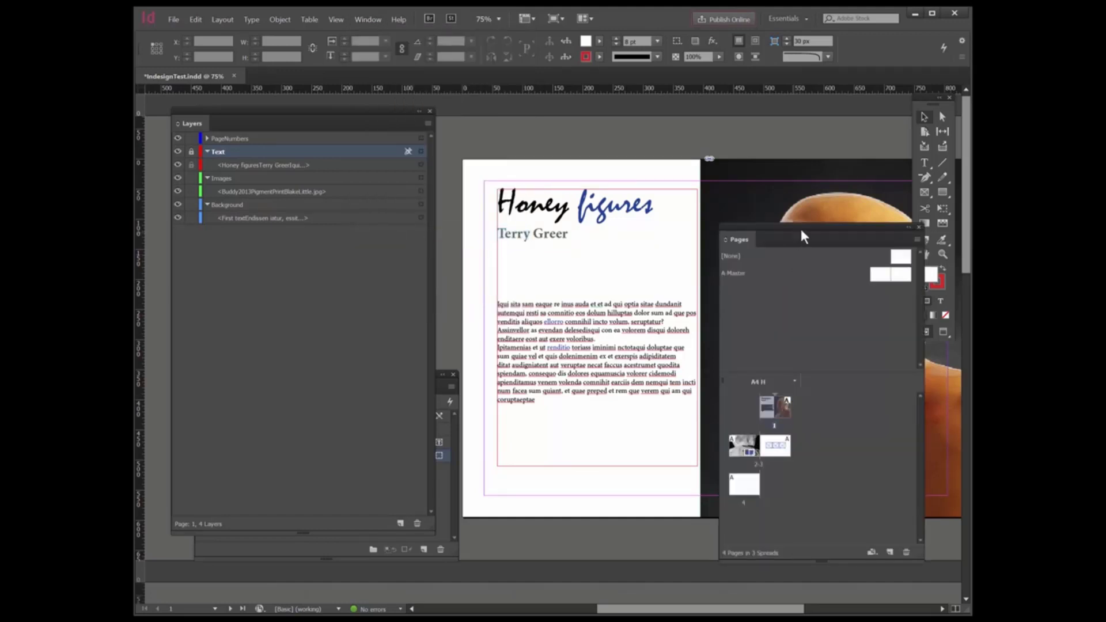
pyautogui.moveTo(804, 237); pyautogui.dragTo(345, 228)
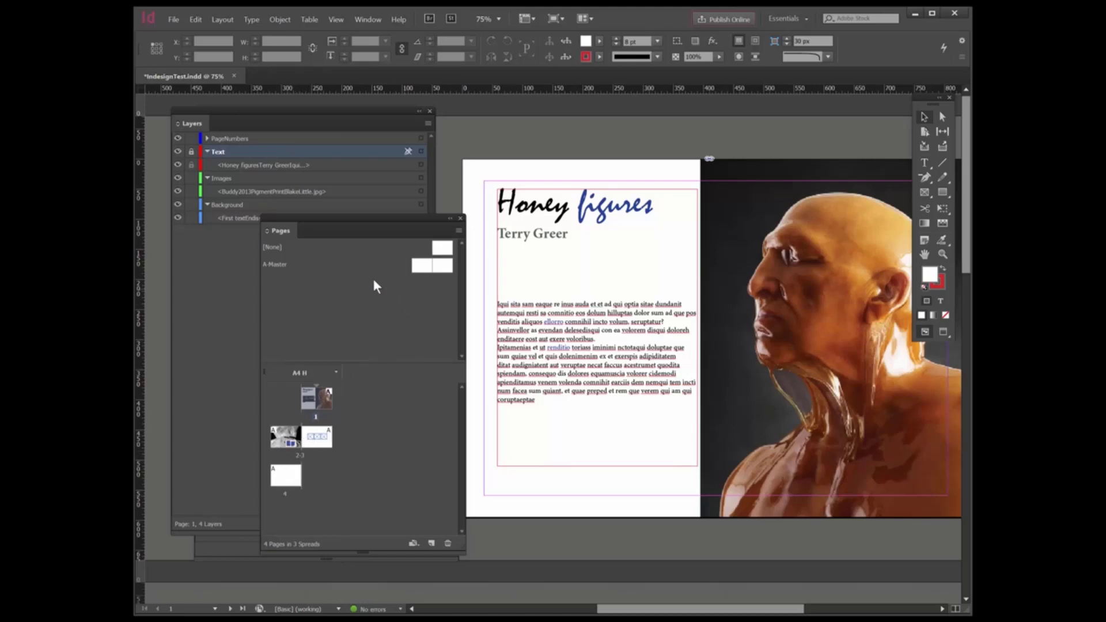
pyautogui.click(459, 231)
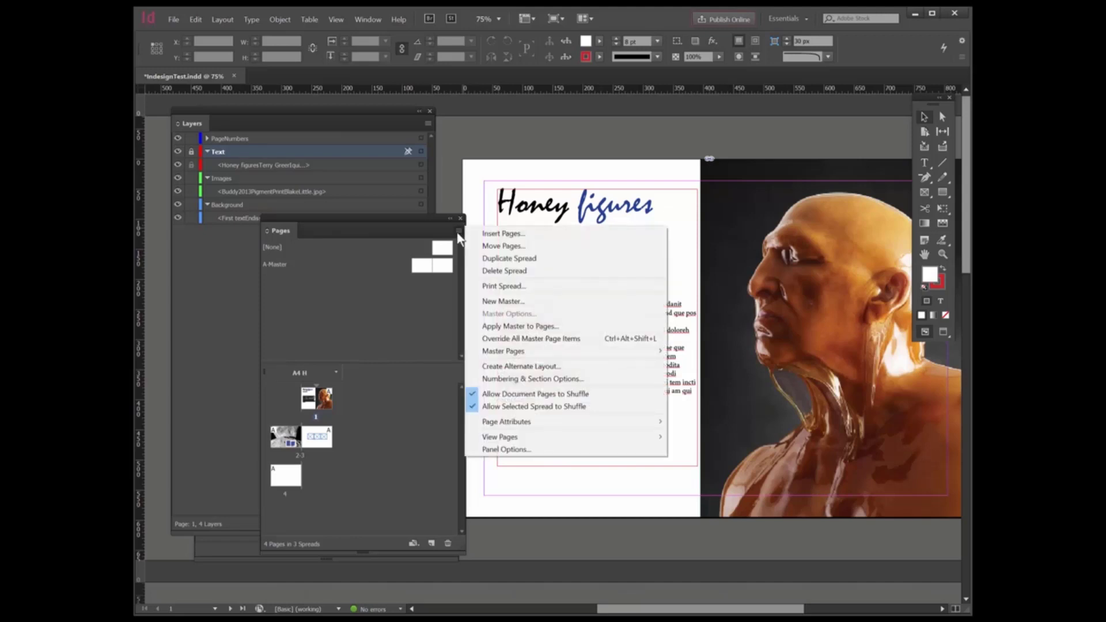
pyautogui.click(500, 302)
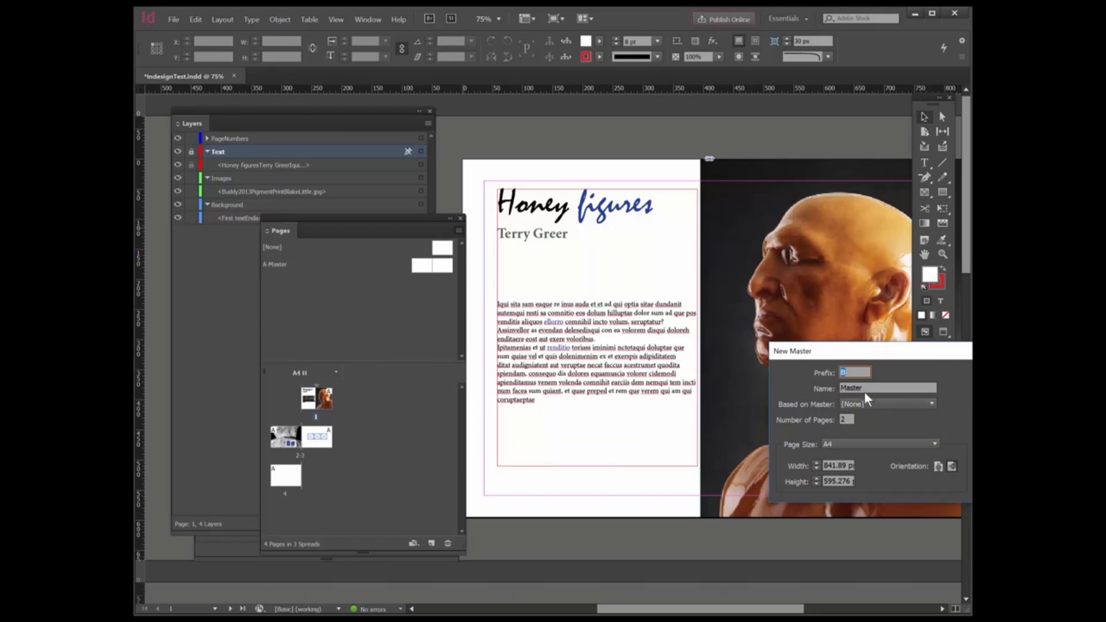
pyautogui.doubleClick(864, 389)
pyautogui.write('PageNumbers')
pyautogui.press('Return')
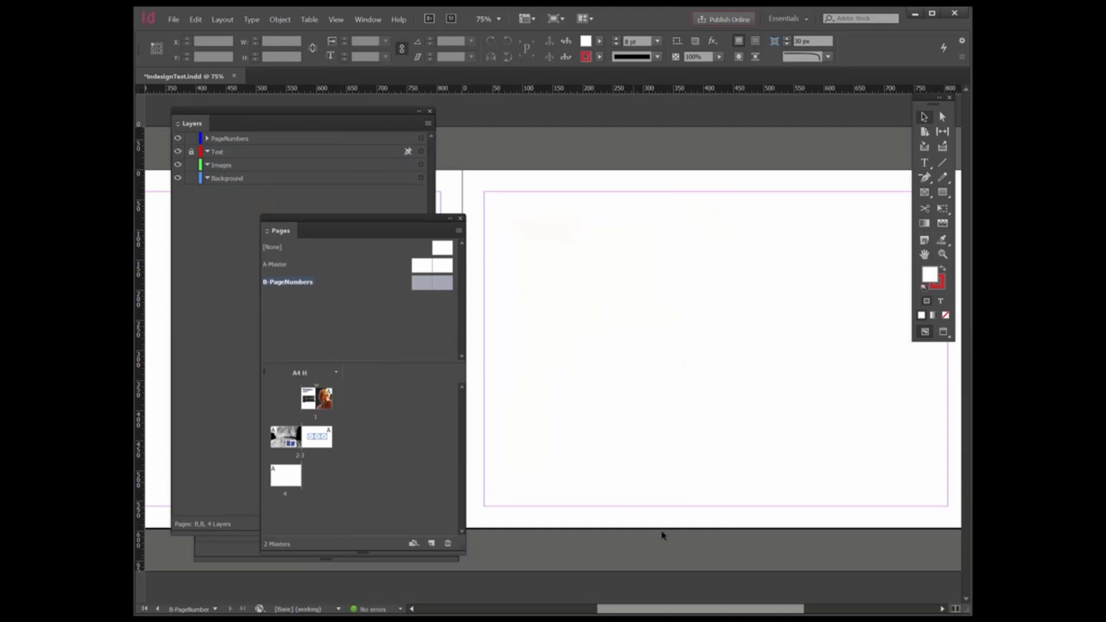
# - Draw a text frame about 105 px wide and 83 px tall on the PageNumbers layer, at the right-hand master page's lower right corner
pyautogui.moveTo(676, 608)
pyautogui.mouseDown()
pyautogui.moveTo(709, 608)
pyautogui.moveTo(534, 611)
pyautogui.moveTo(688, 611)
pyautogui.moveTo(658, 611)
pyautogui.mouseUp()
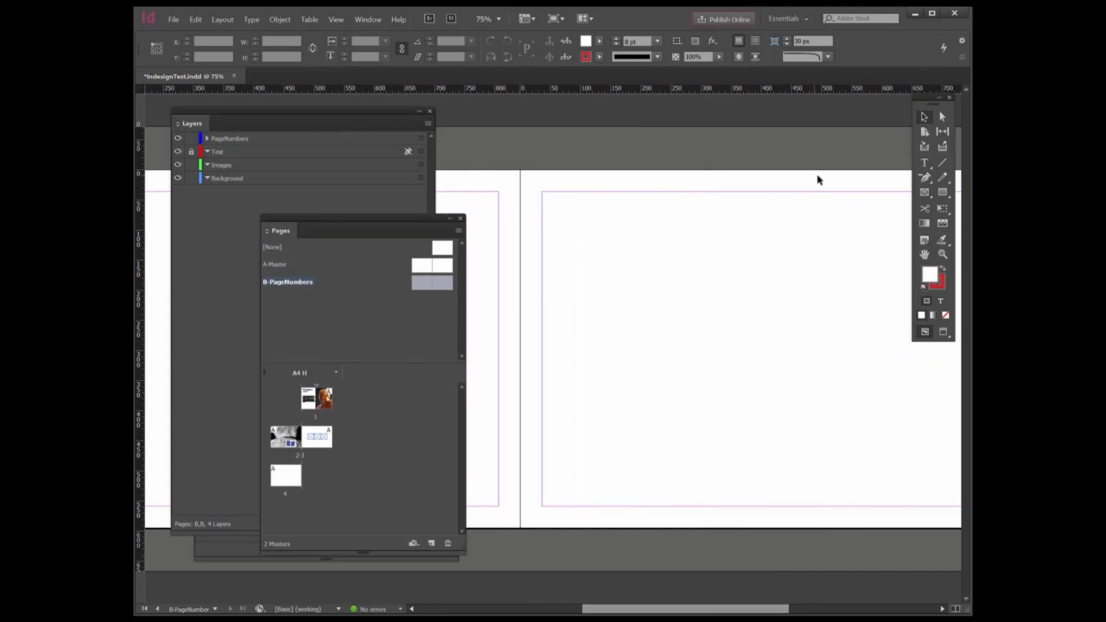
pyautogui.click(251, 138)
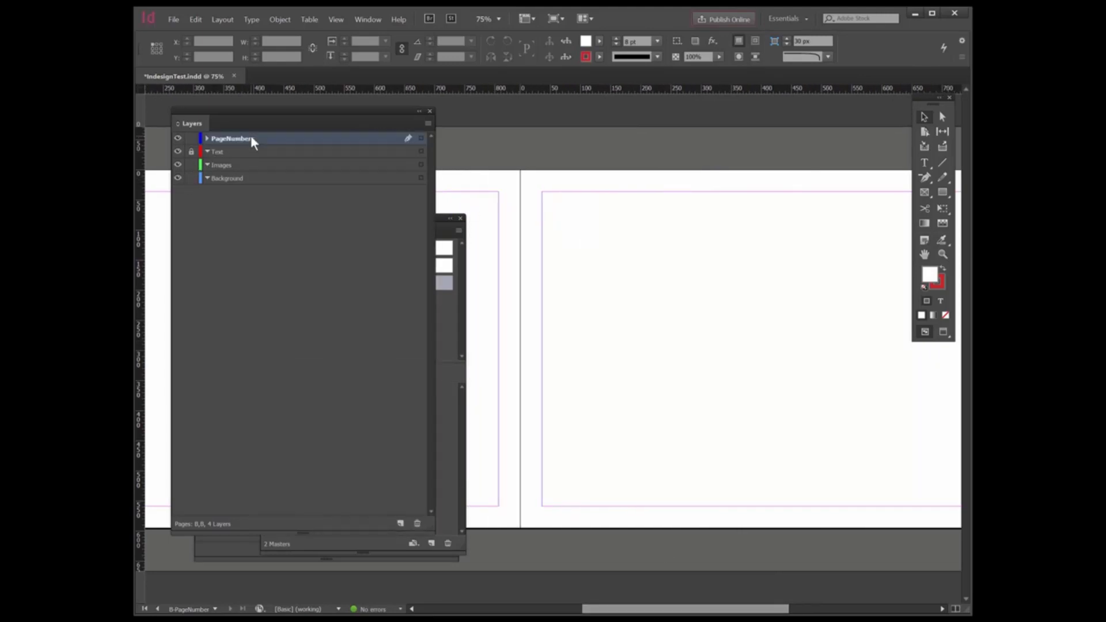
pyautogui.click(925, 164)
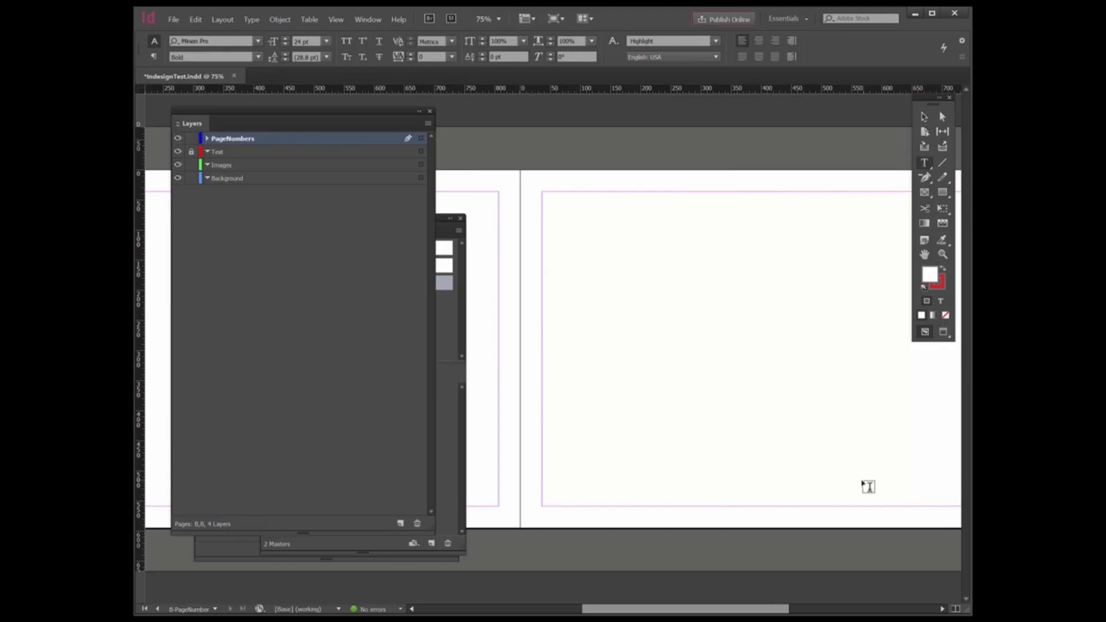
pyautogui.moveTo(725, 612); pyautogui.dragTo(765, 612)
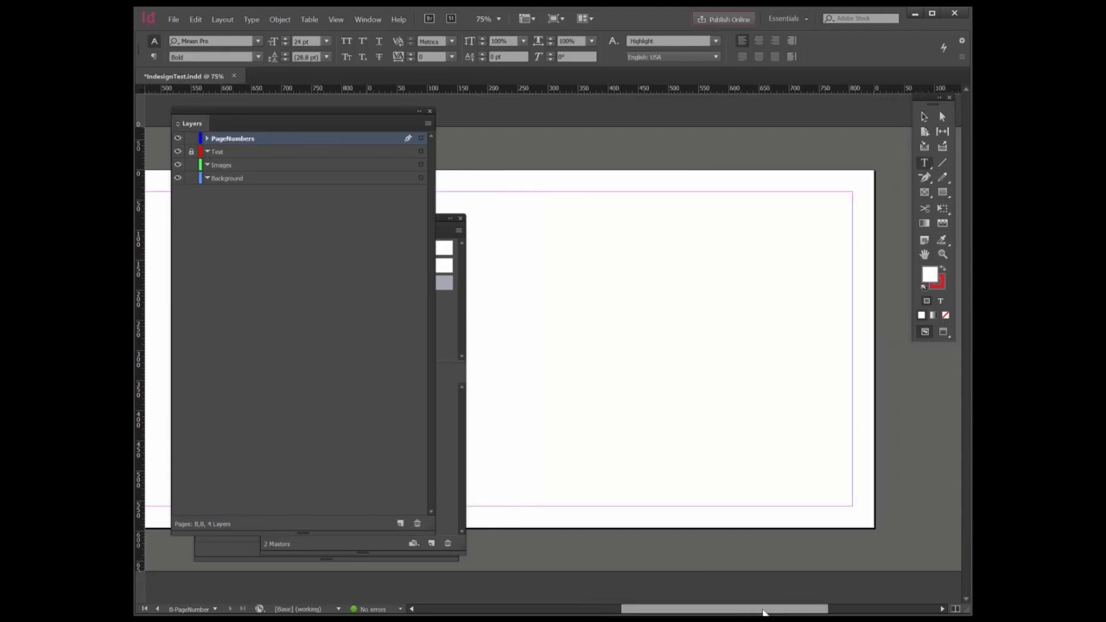
pyautogui.moveTo(798, 465); pyautogui.dragTo(862, 514)
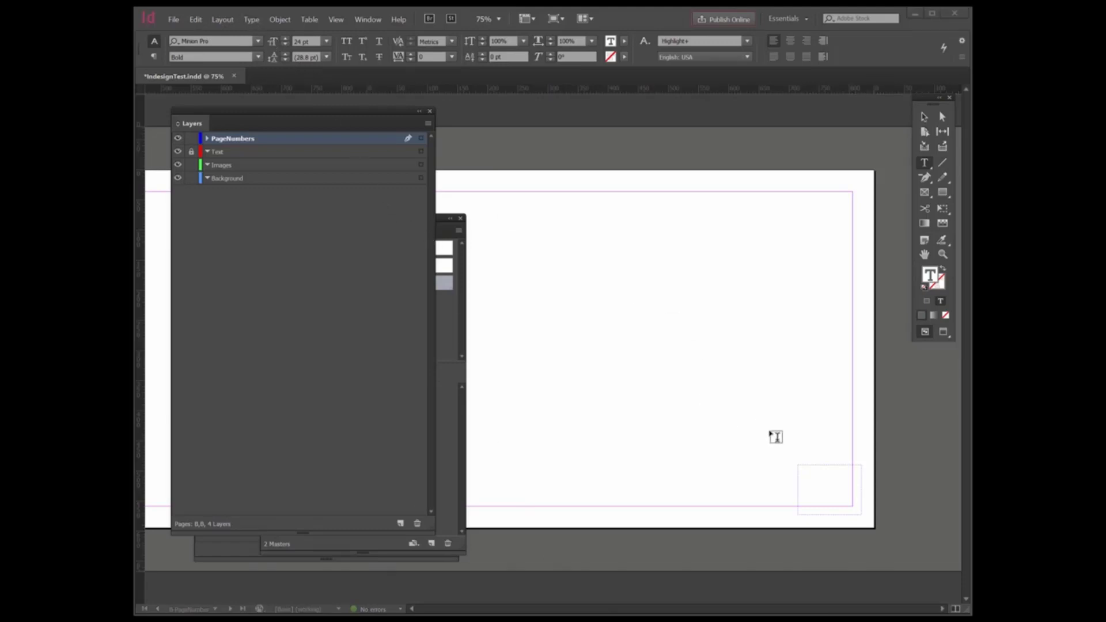
# - Insert a Current Page Number marker into the new text frame on the master page
pyautogui.click(806, 472)
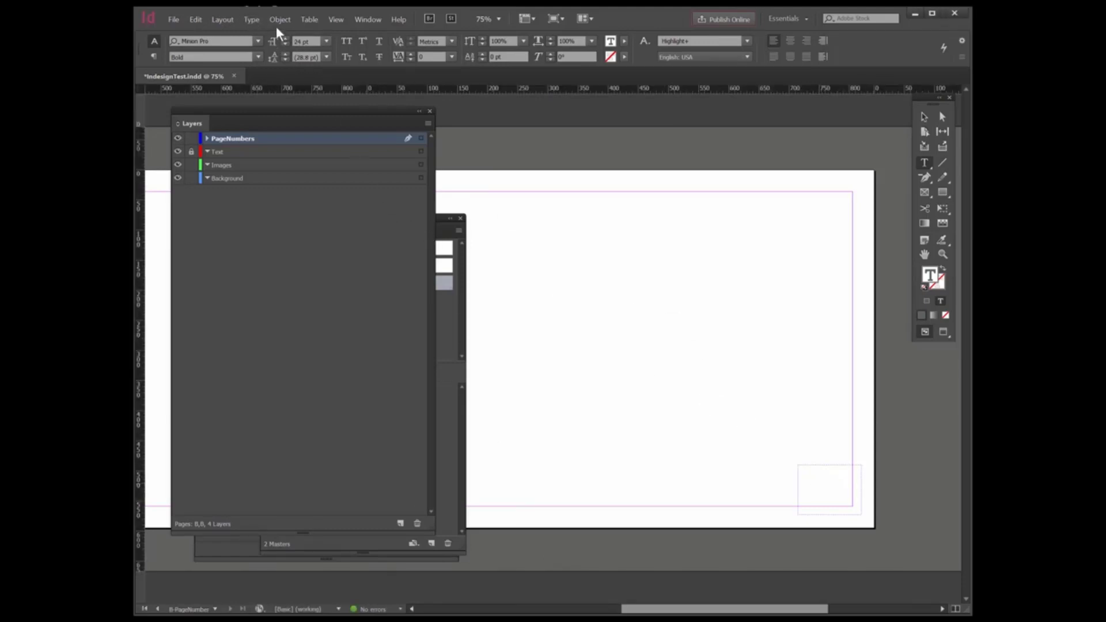
pyautogui.click(252, 19)
pyautogui.moveTo(291, 334)
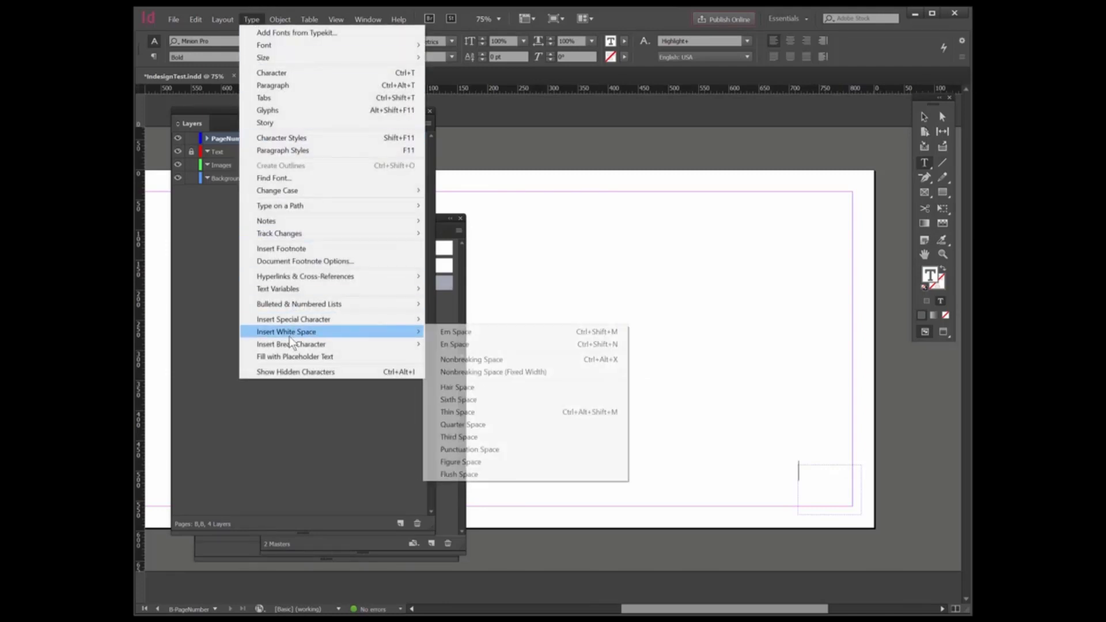
pyautogui.moveTo(336, 321)
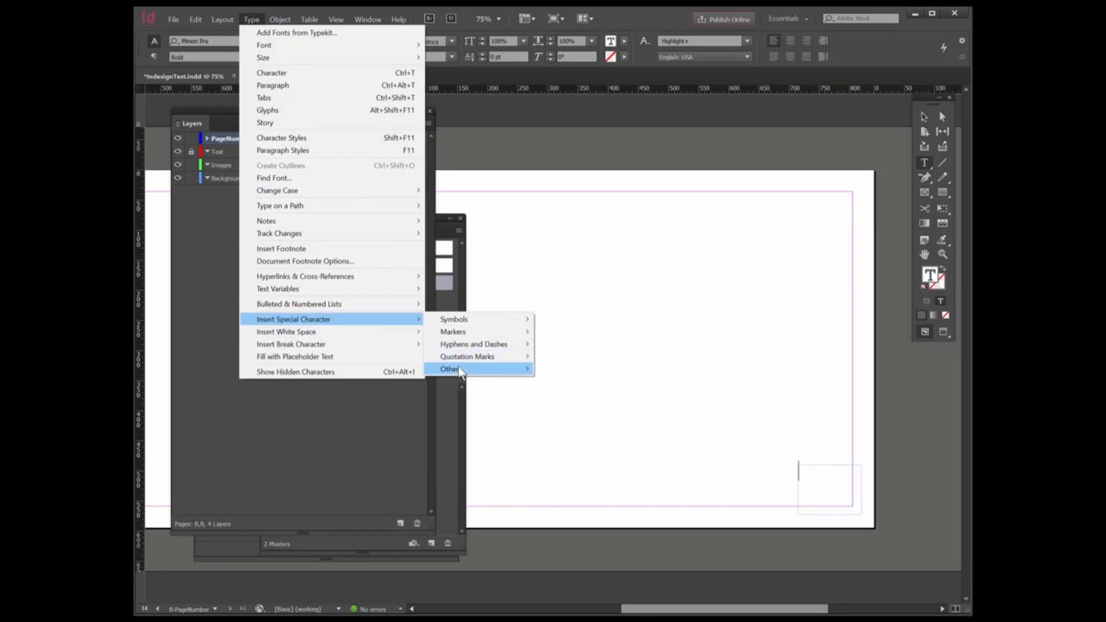
pyautogui.moveTo(459, 371)
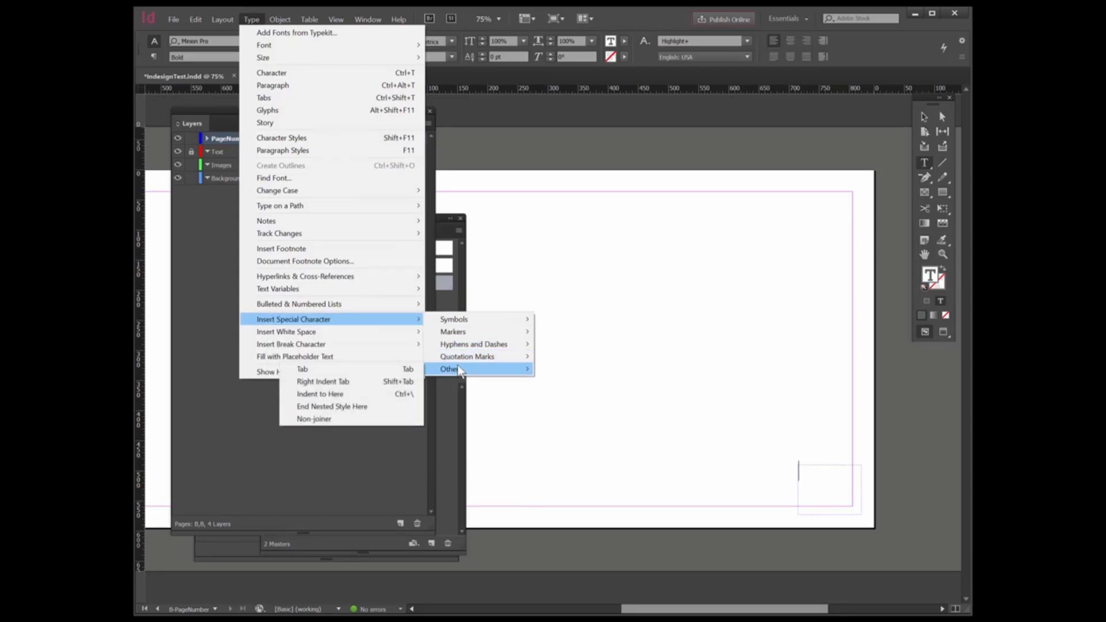
pyautogui.moveTo(467, 319)
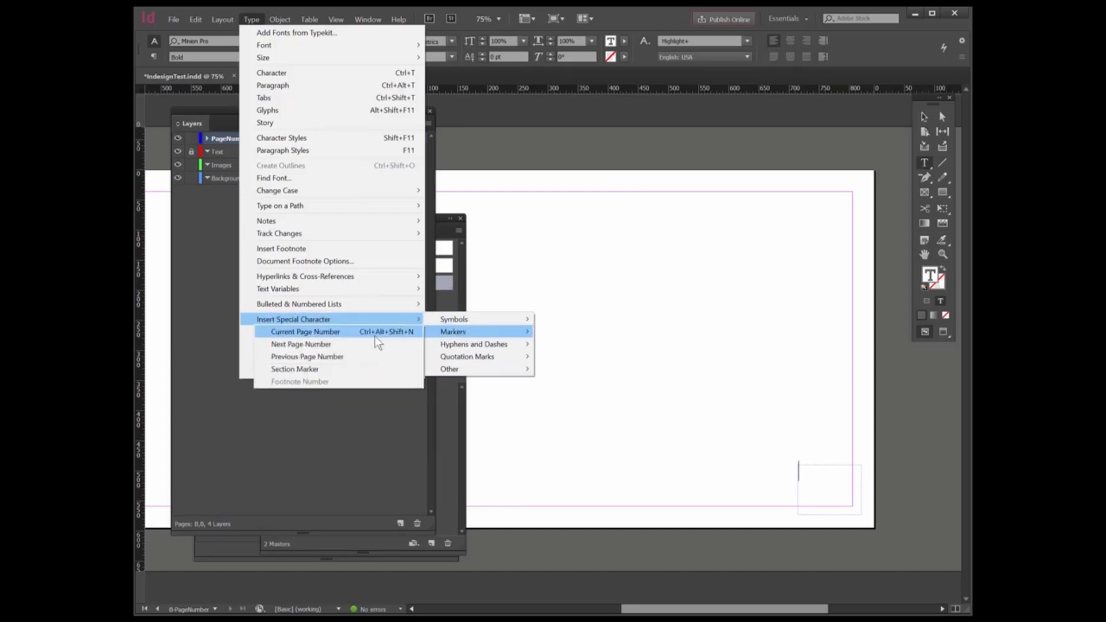
pyautogui.click(333, 337)
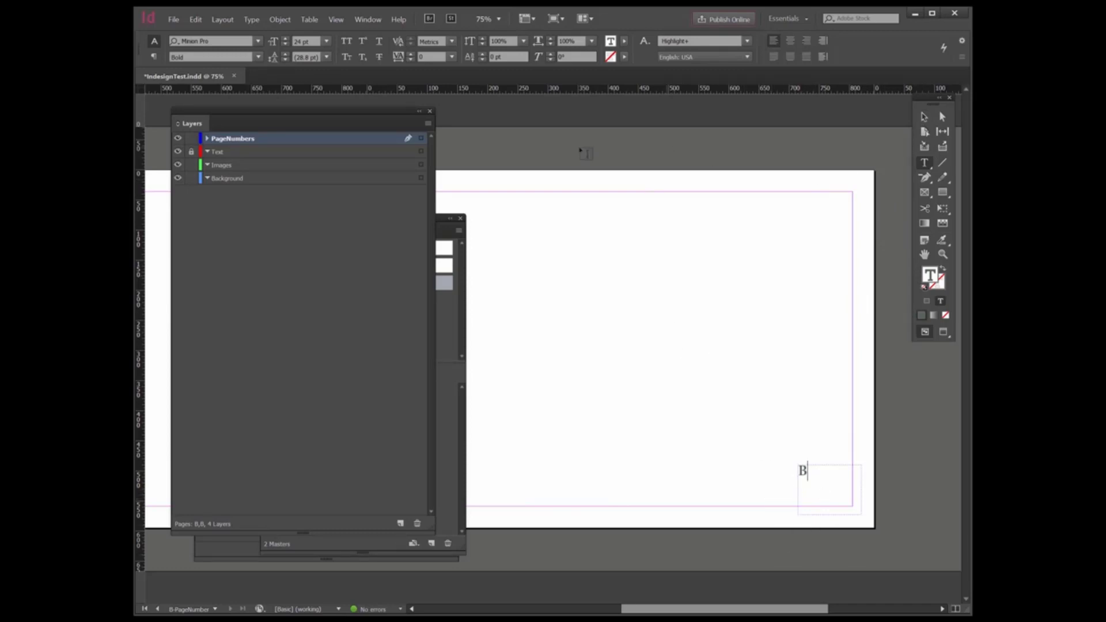
# - Create a paragraph style named PageNumbers, based on Subheading, for the page number marker
pyautogui.click(366, 18)
pyautogui.moveTo(408, 259)
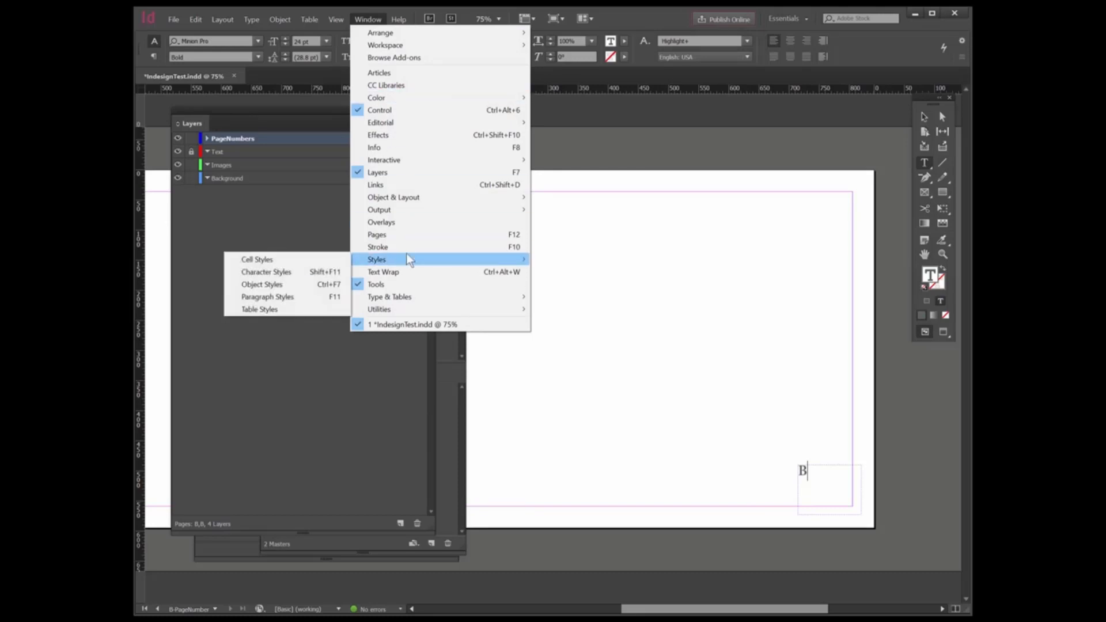
pyautogui.moveTo(272, 117); pyautogui.dragTo(345, 147)
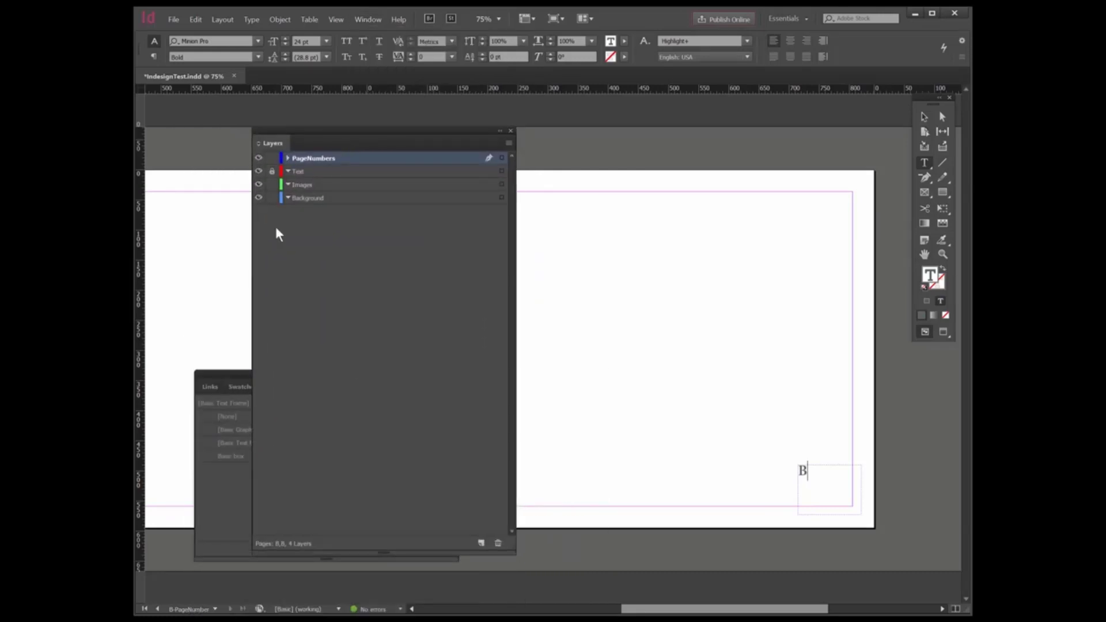
pyautogui.click(227, 371)
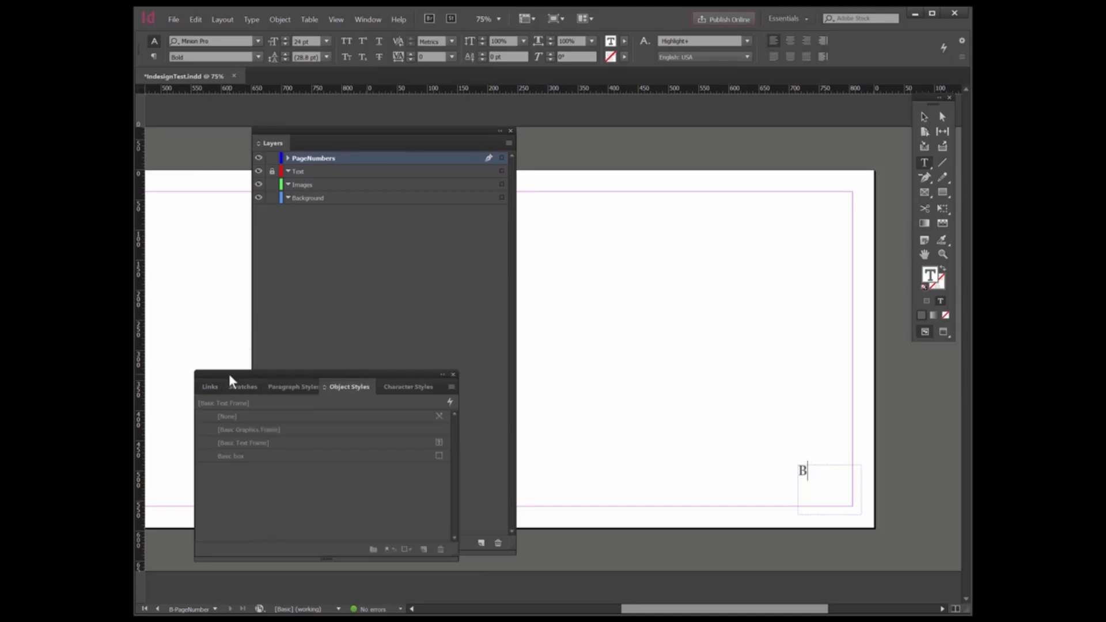
pyautogui.click(297, 386)
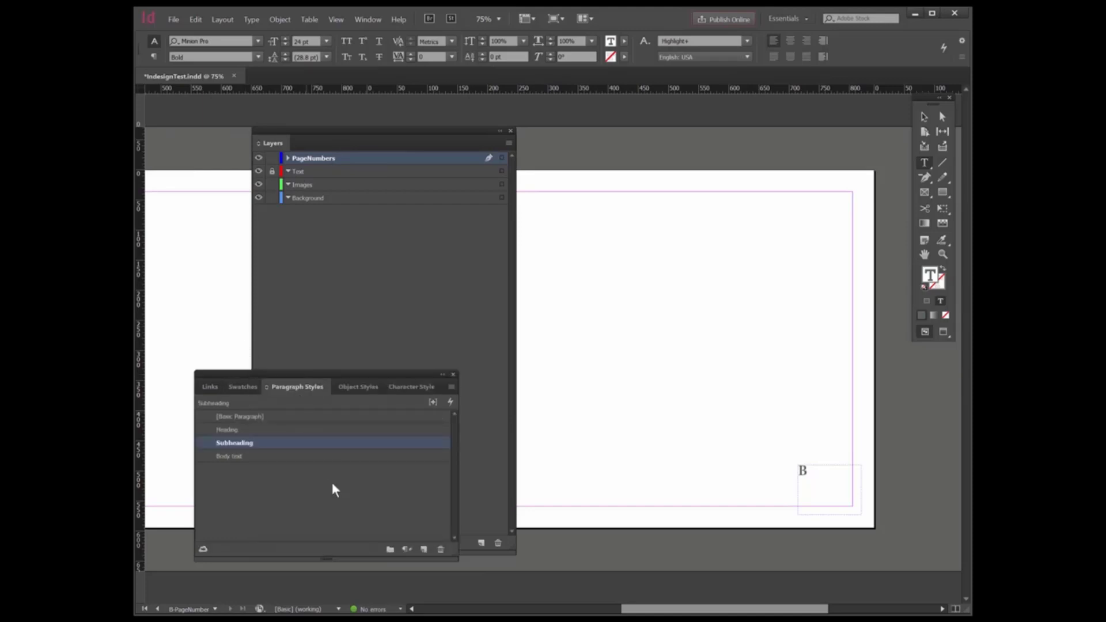
pyautogui.click(425, 550)
pyautogui.doubleClick(262, 457)
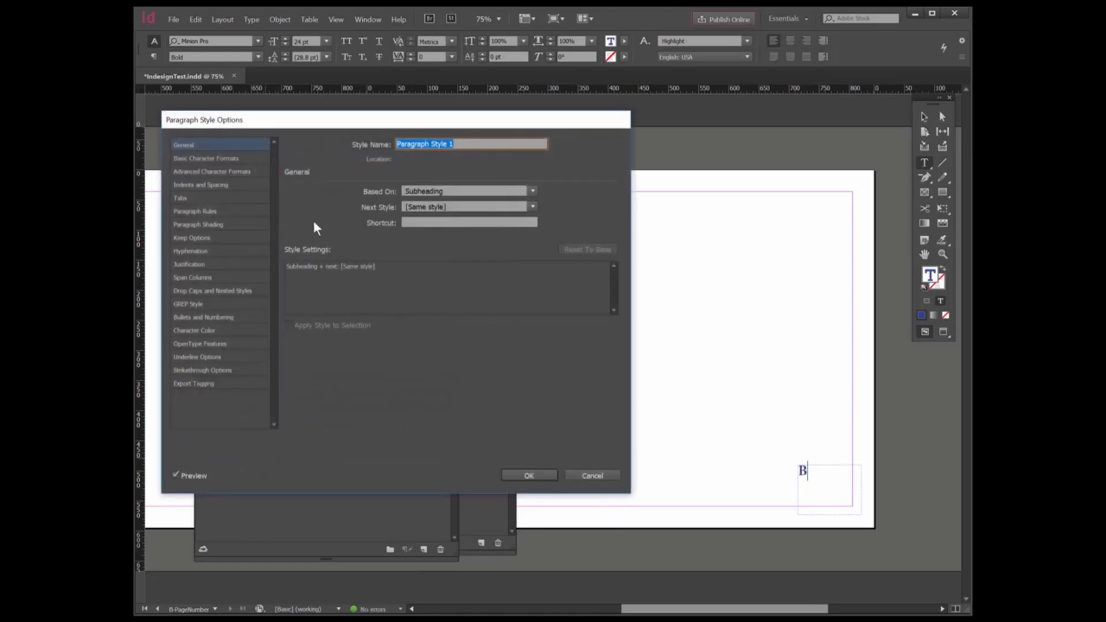
pyautogui.write('PageNumbers')
pyautogui.press('Return')
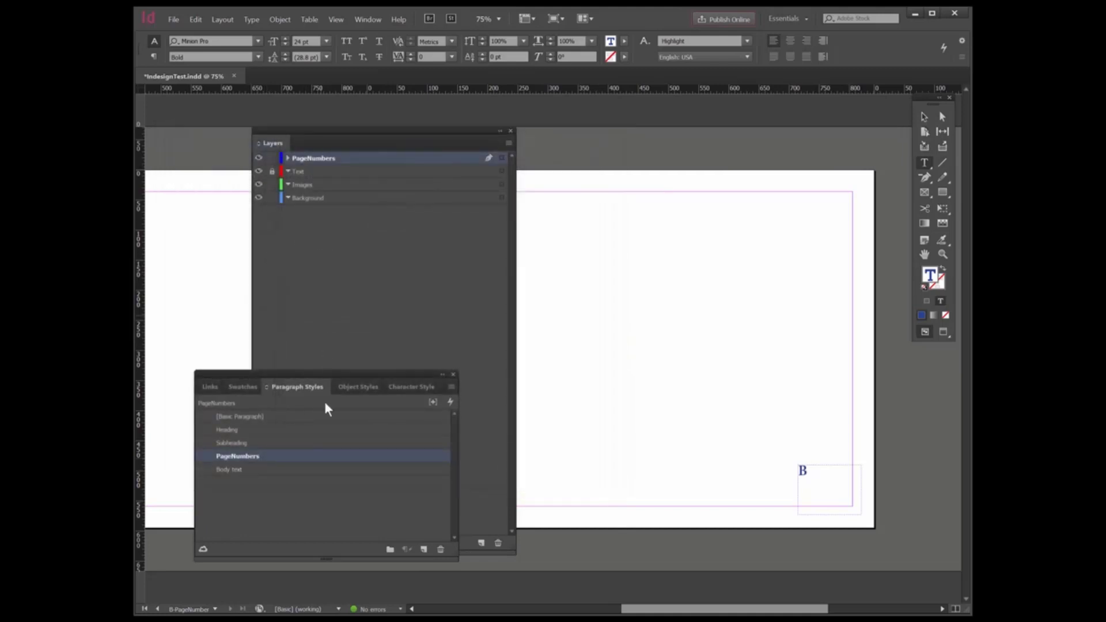
# - Set the PageNumbers paragraph style's font family to Myriad Pro
pyautogui.doubleClick(242, 454)
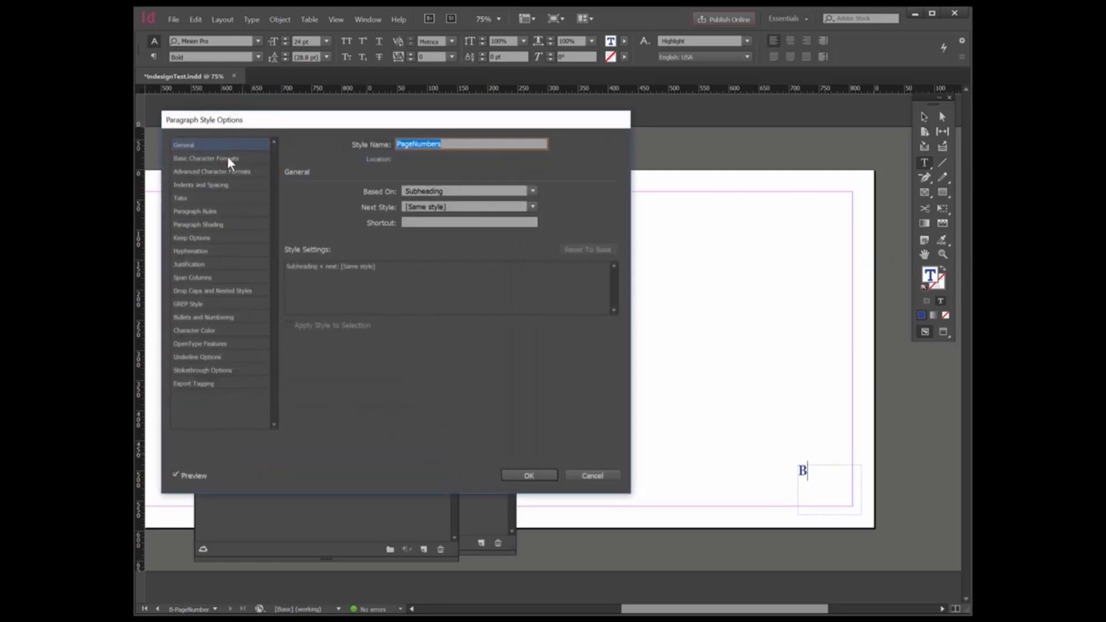
pyautogui.click(209, 159)
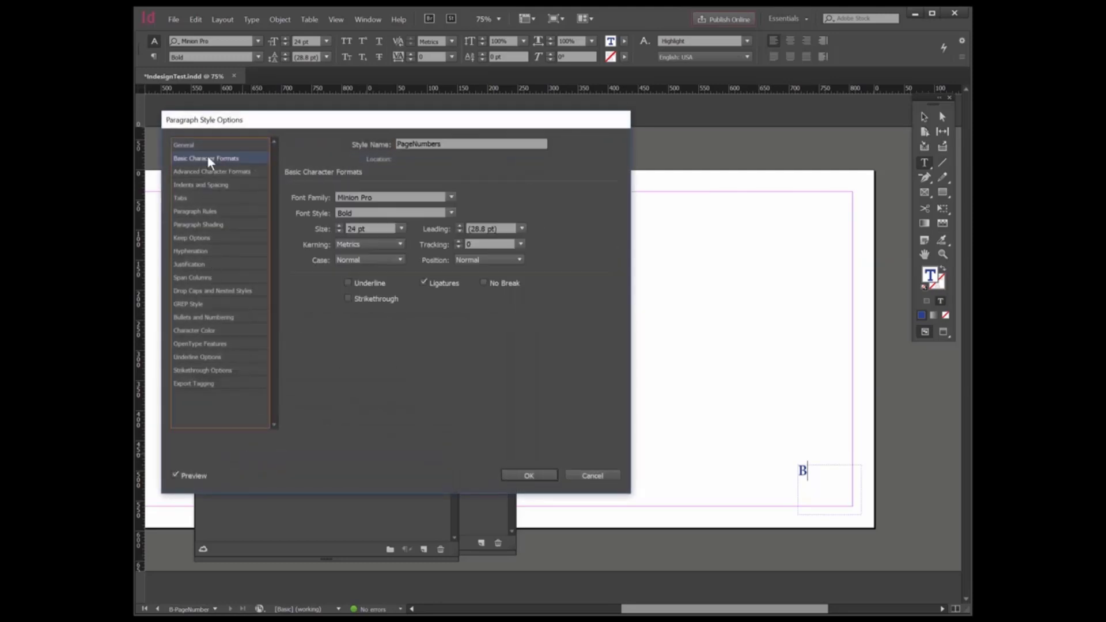
pyautogui.click(453, 197)
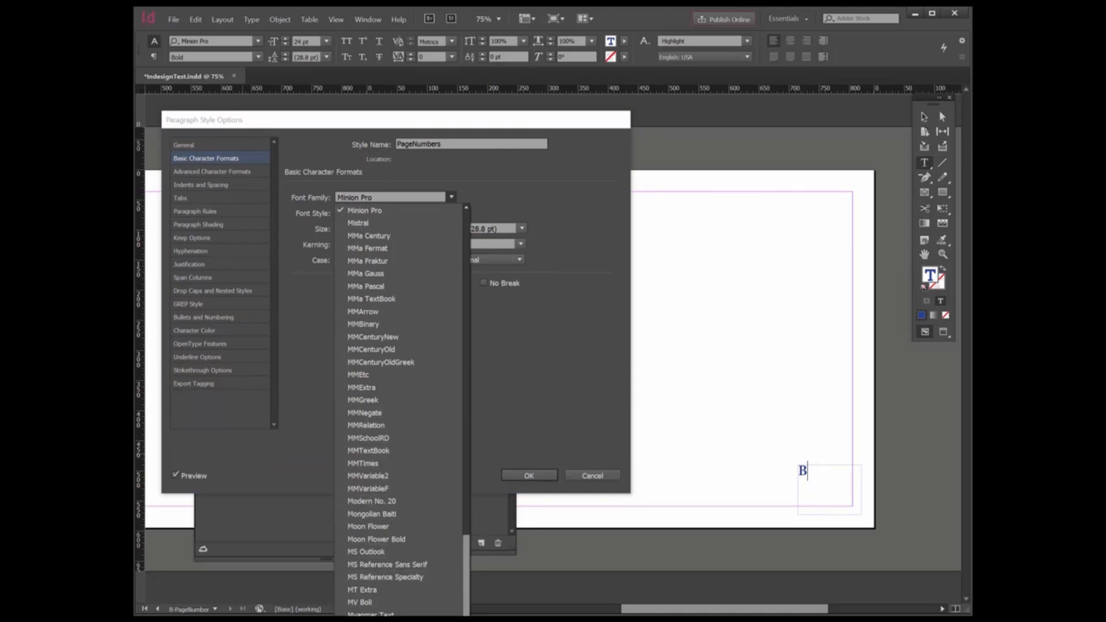
pyautogui.write('Myriad Pro')
pyautogui.press('Return')
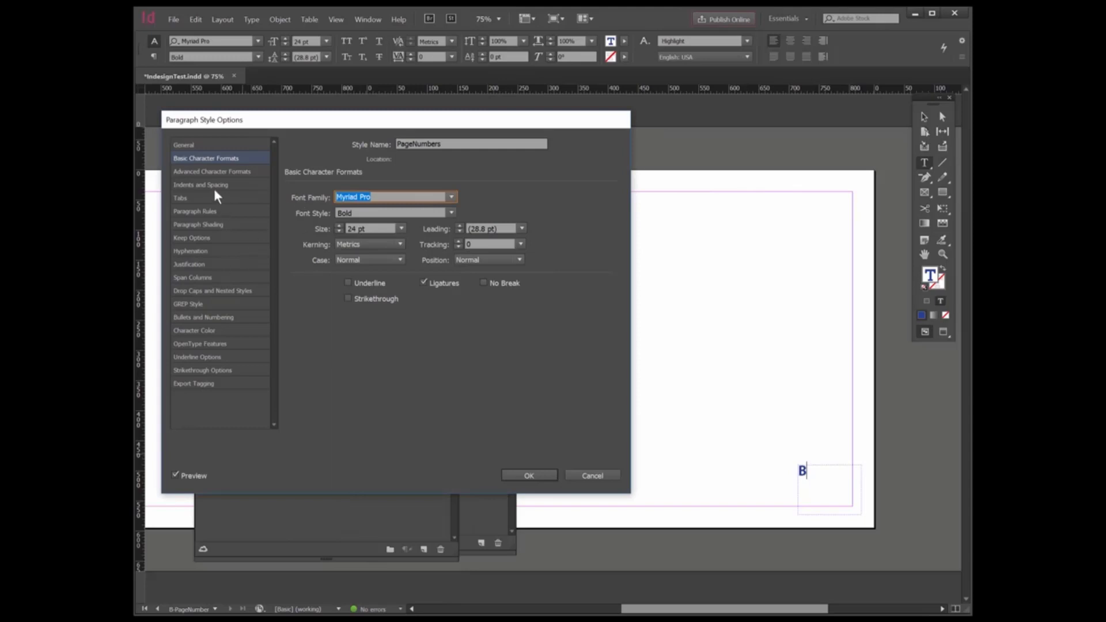
# - Set the PageNumbers style's alignment to Center and apply the style changes
pyautogui.click(210, 172)
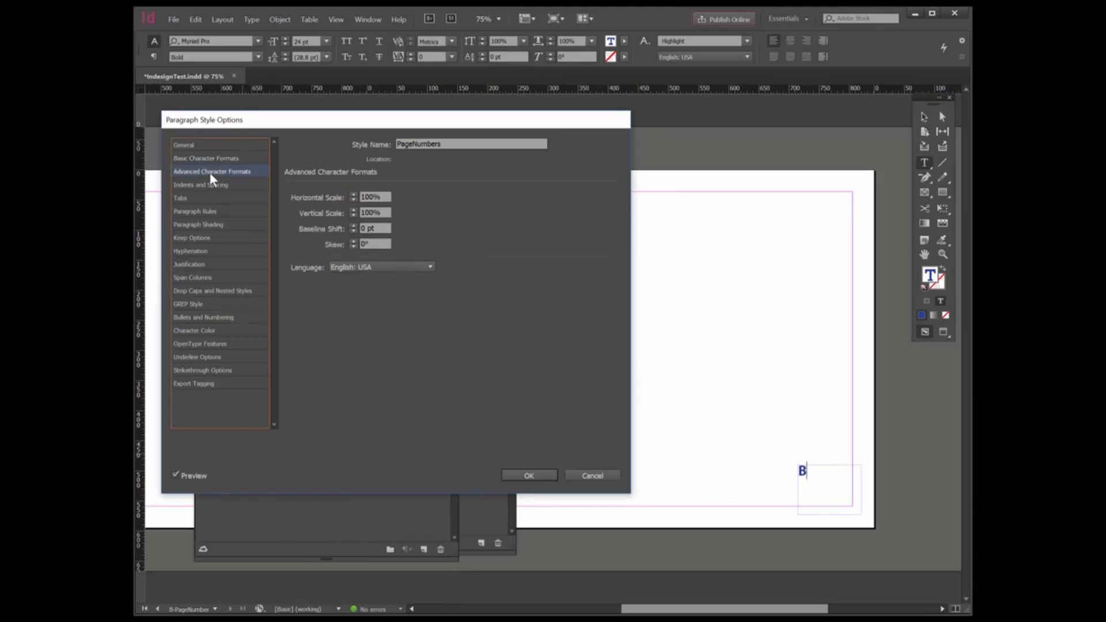
pyautogui.click(209, 186)
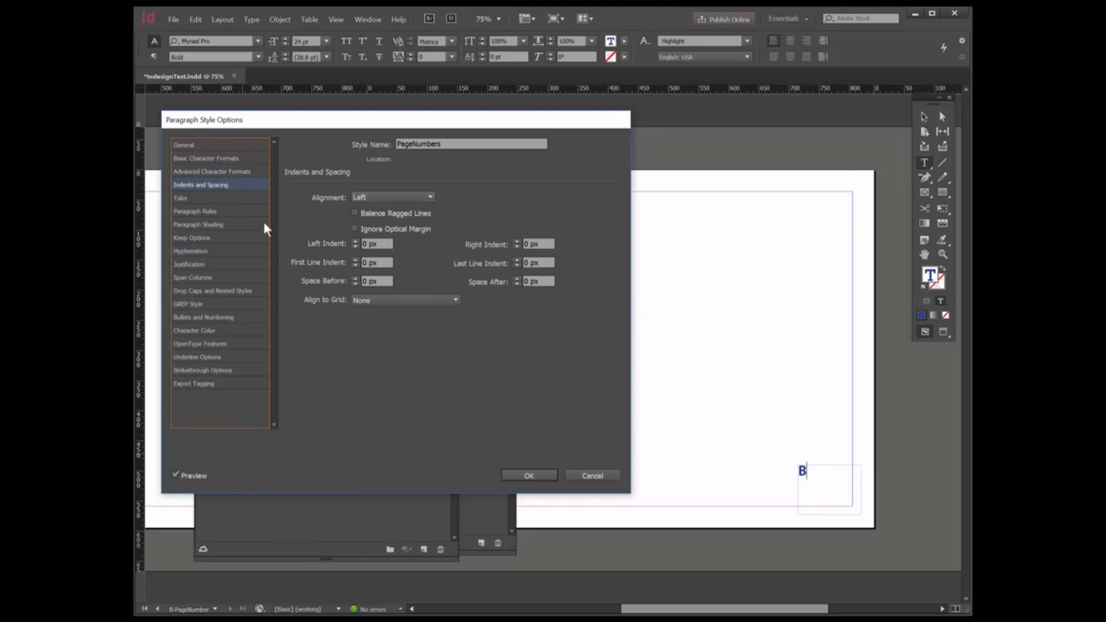
pyautogui.click(431, 196)
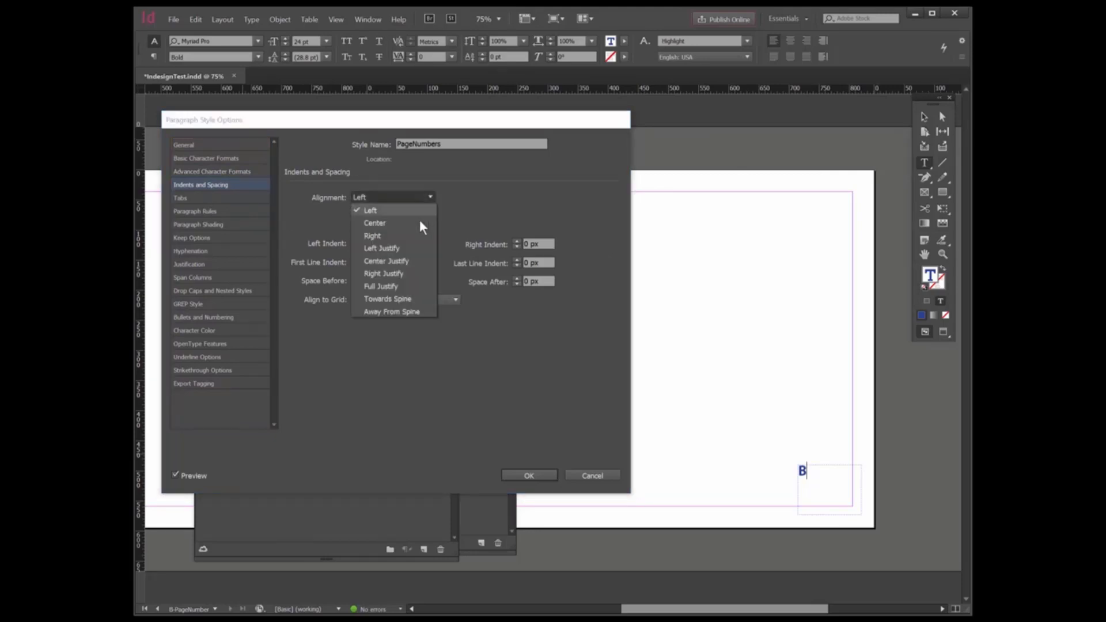
pyautogui.click(389, 224)
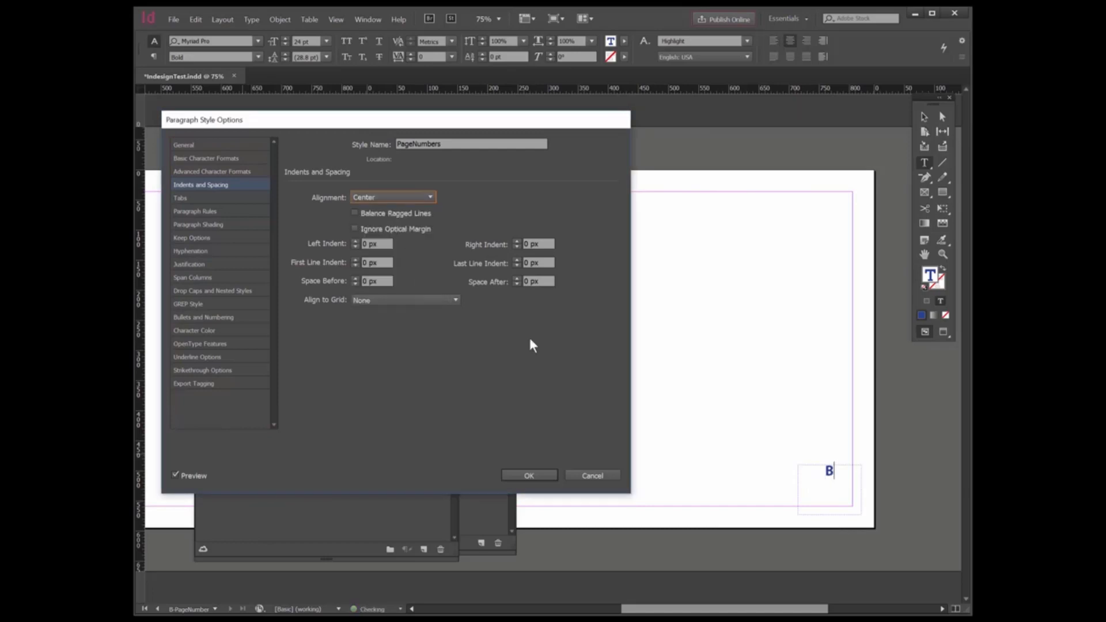
pyautogui.click(532, 475)
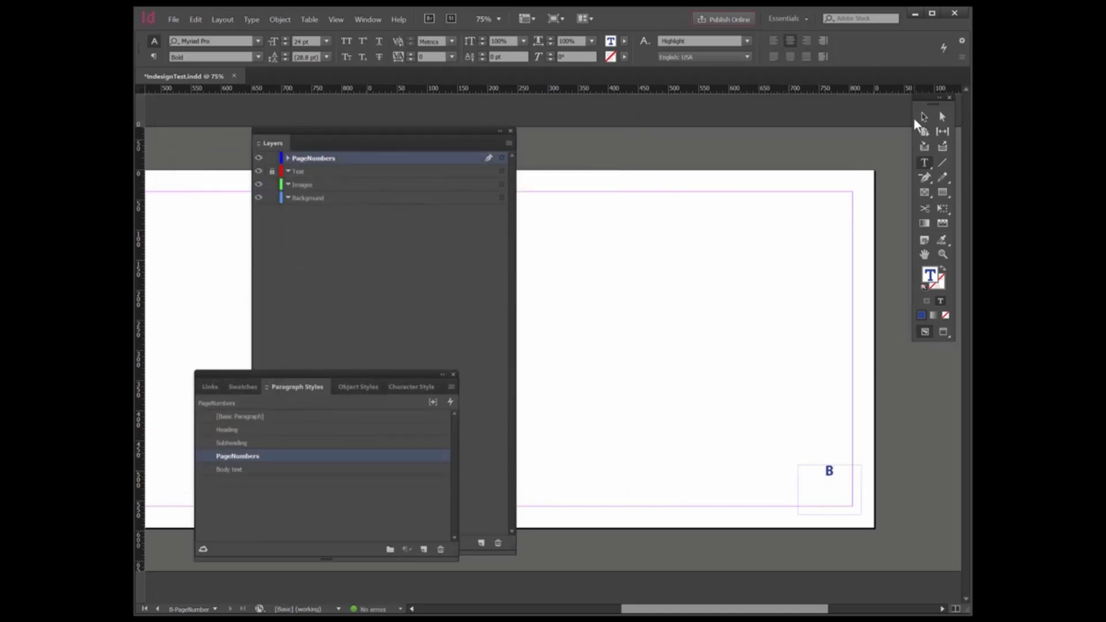
# - Shrink the page number frame to about 61 × 52 px and place it at about X 775 px, Y 533 px in the page's lower right corner
pyautogui.click(924, 117)
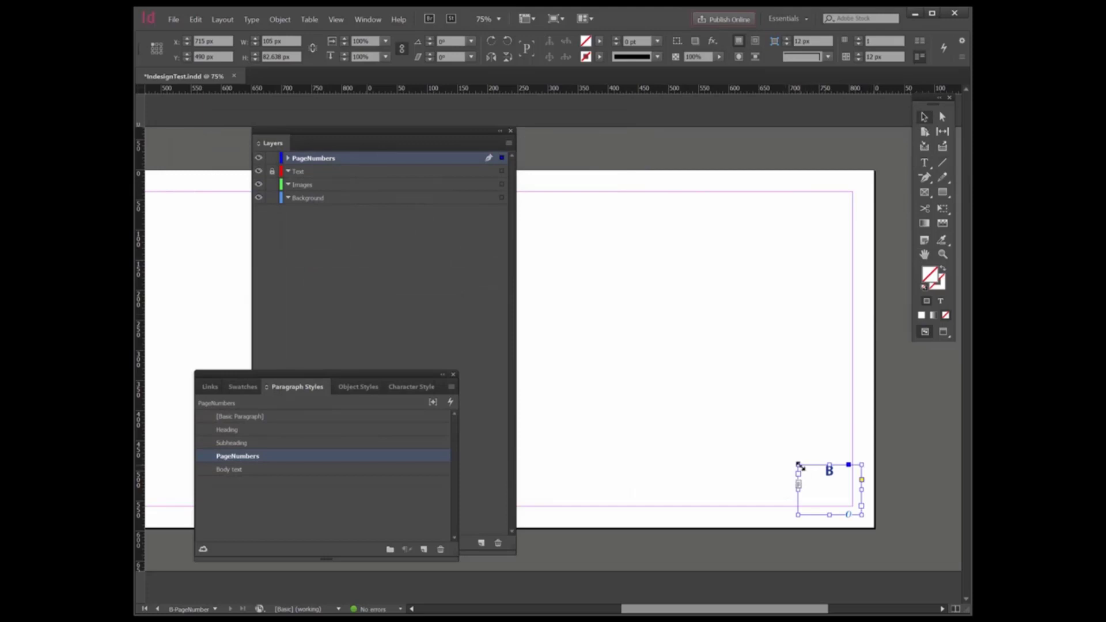
pyautogui.moveTo(800, 466); pyautogui.dragTo(854, 523)
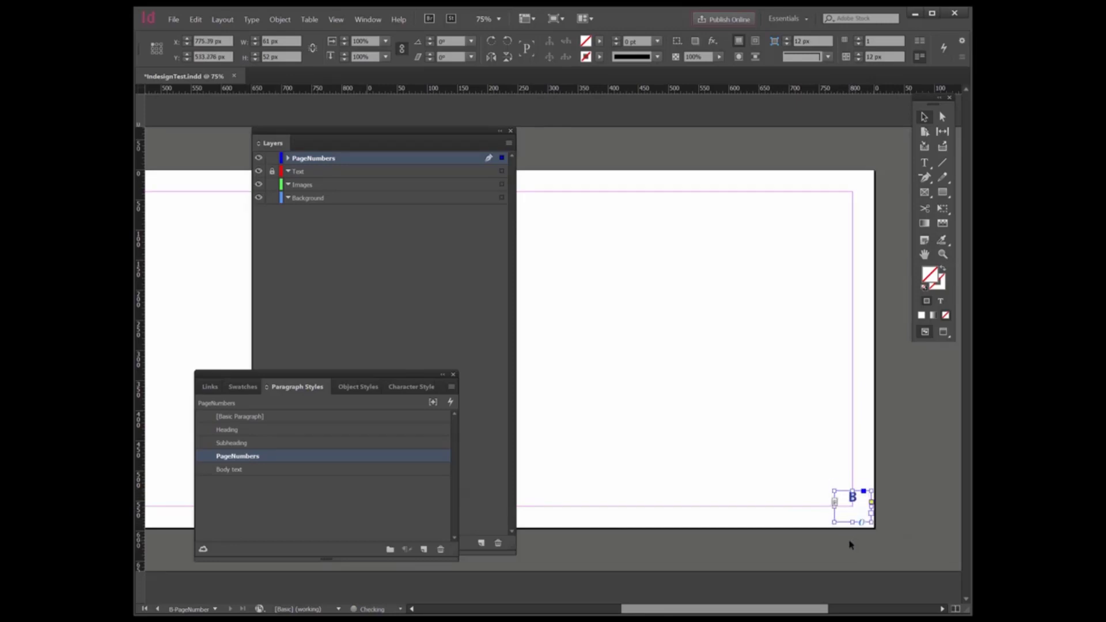
# - Duplicate the page number frame onto the left master page, placing it at about X 5.5 px, Y 533 px in the lower left corner
pyautogui.rightClick(857, 521)
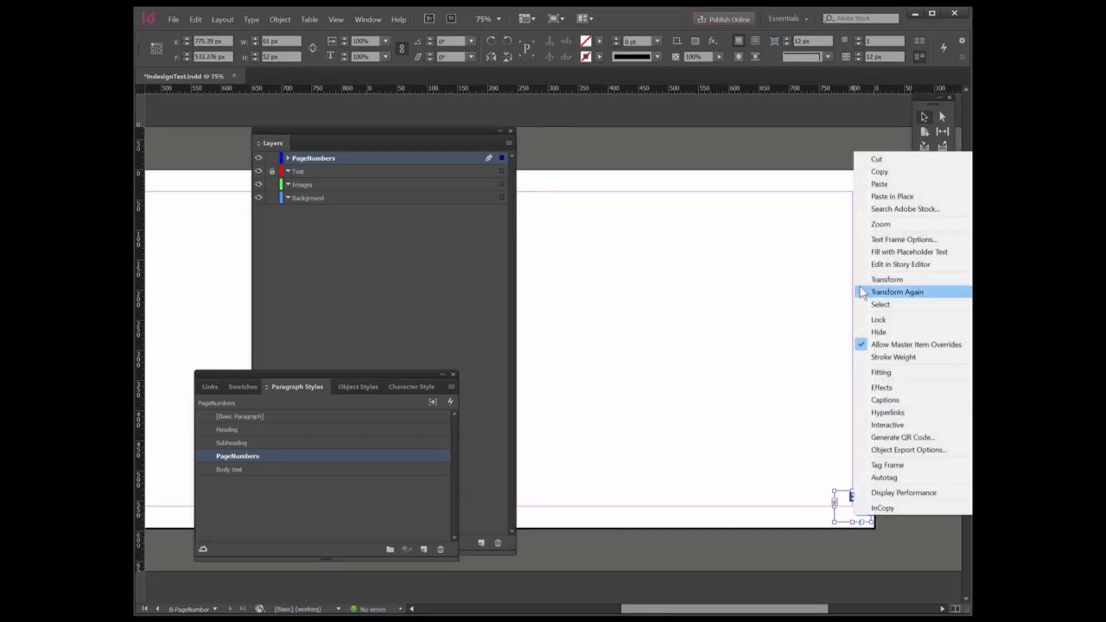
pyautogui.click(785, 482)
pyautogui.click(854, 508)
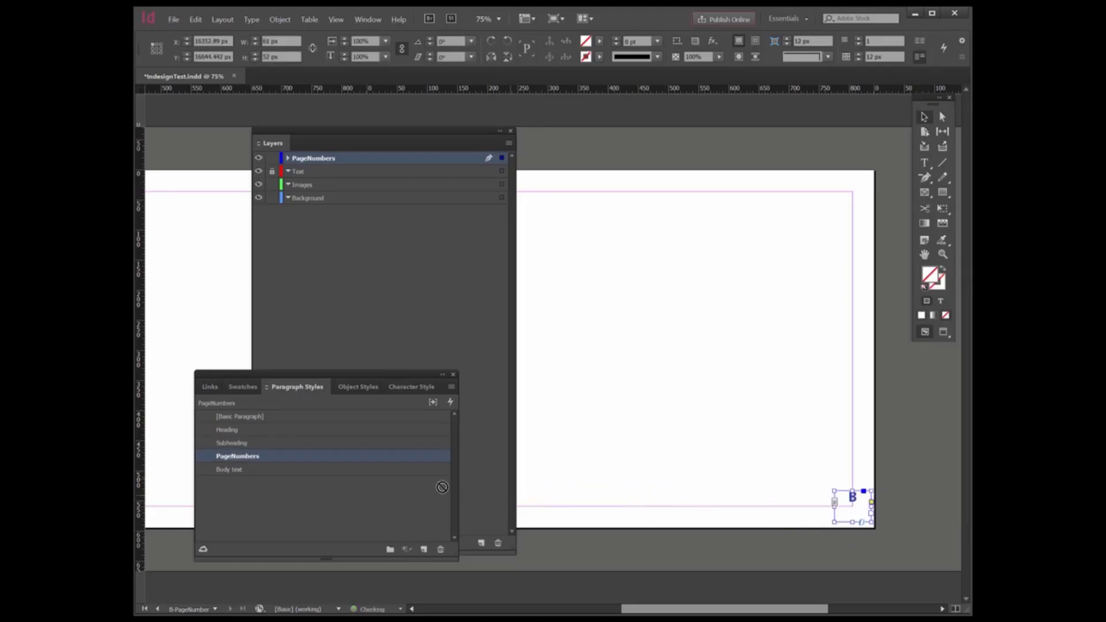
pyautogui.moveTo(853, 501); pyautogui.dragTo(172, 497)
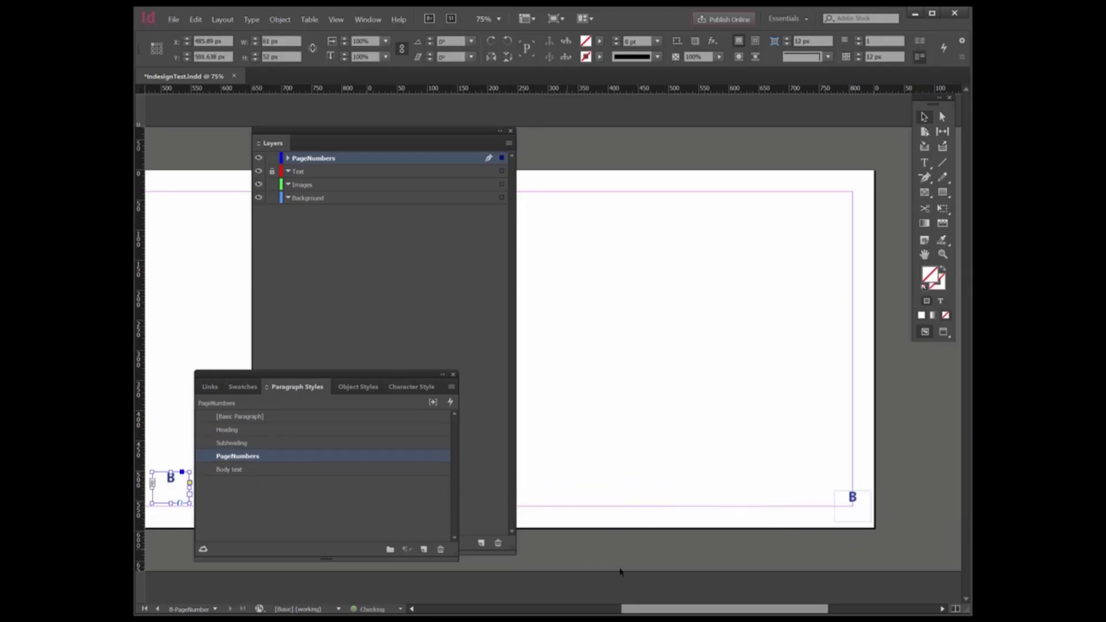
pyautogui.moveTo(651, 607); pyautogui.dragTo(484, 605)
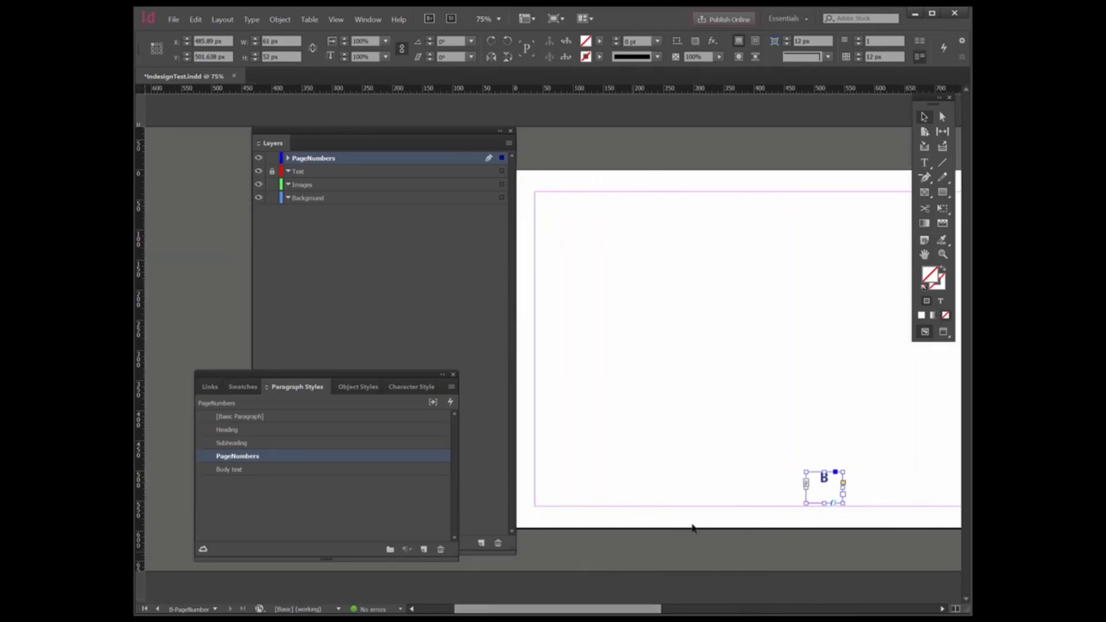
pyautogui.moveTo(815, 500); pyautogui.dragTo(544, 517)
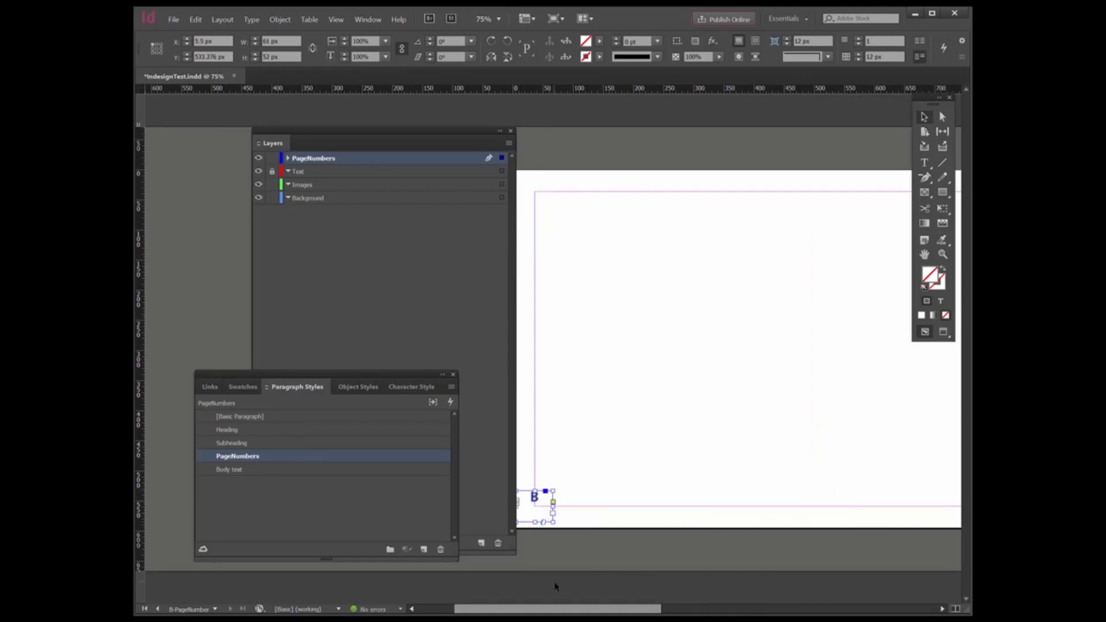
# - Expand the PageNumbers layer to examine the text frames it holds
pyautogui.moveTo(558, 611); pyautogui.dragTo(694, 611)
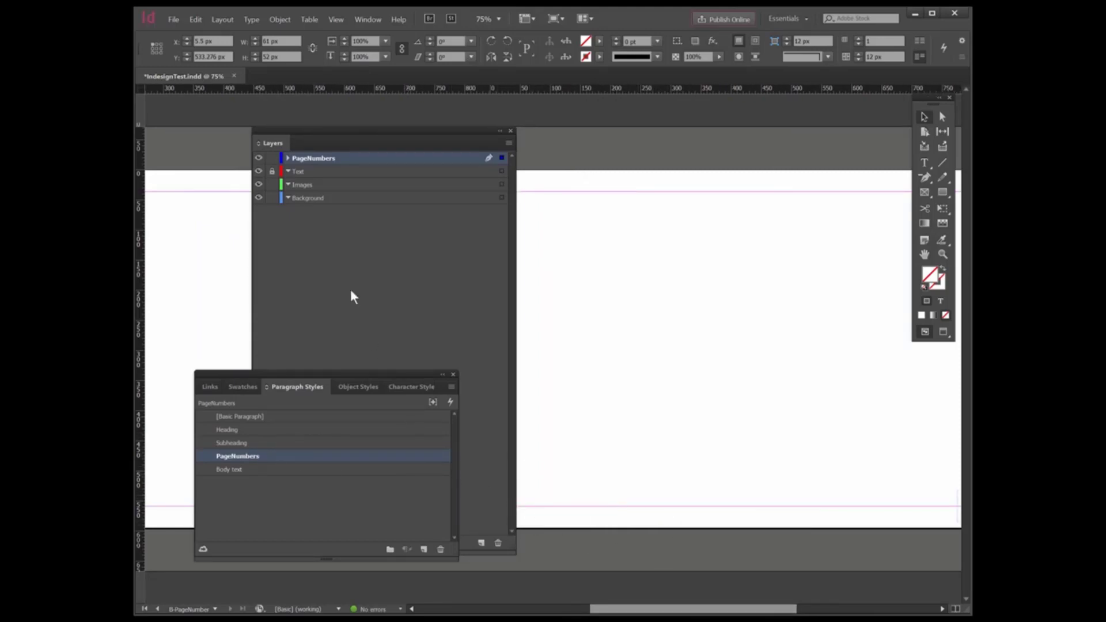
pyautogui.click(286, 158)
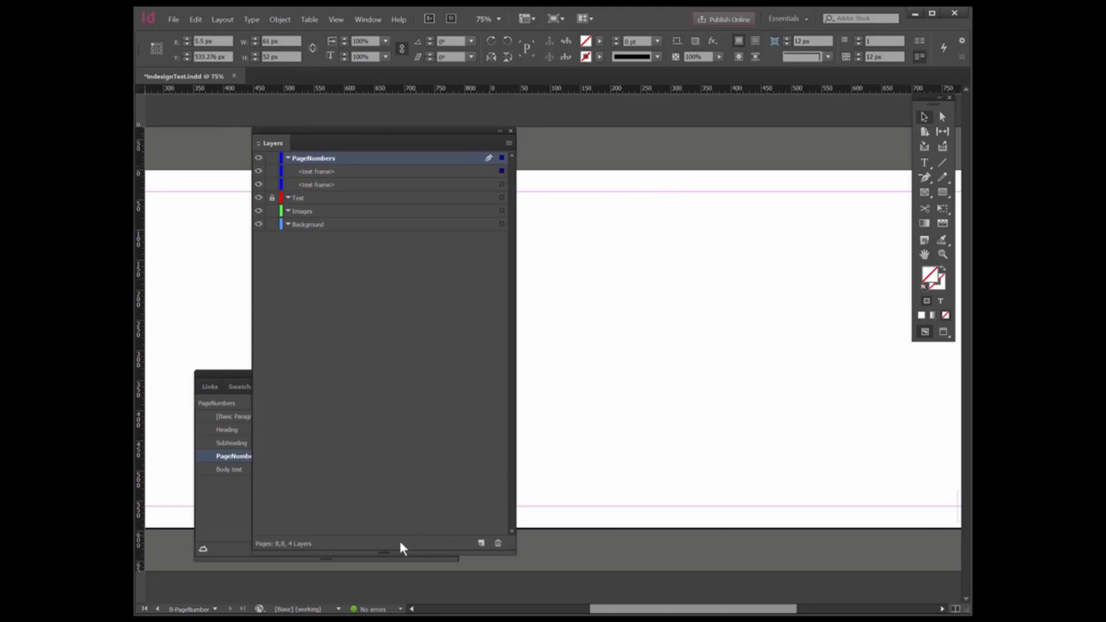
pyautogui.click(224, 373)
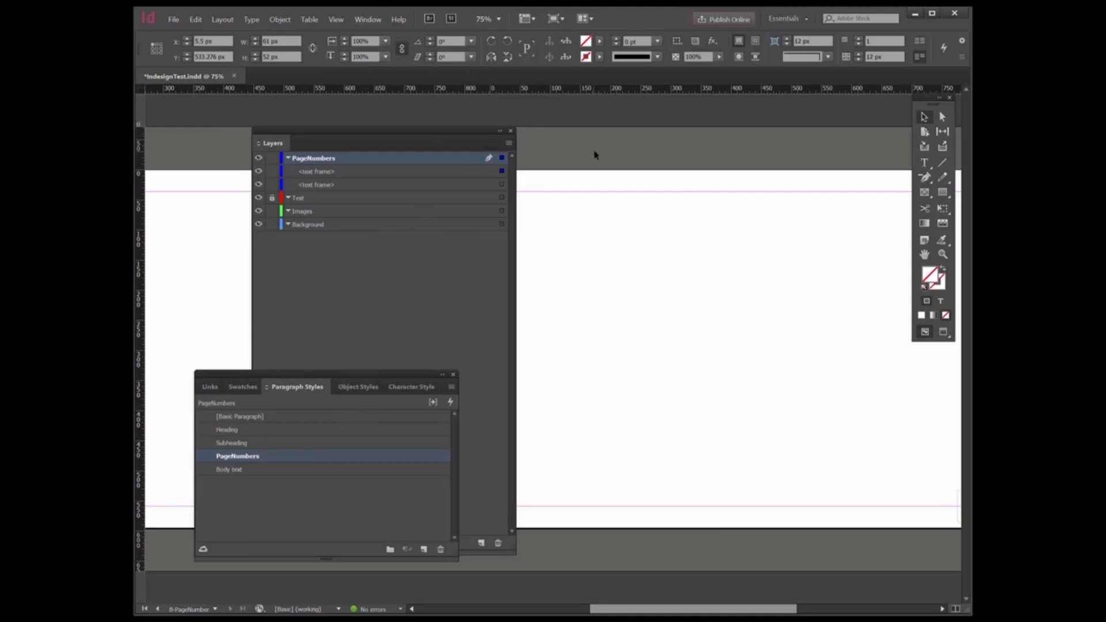
# - Open document page 1 from the page list and bring its lower right corner into view
pyautogui.click(366, 22)
pyautogui.click(376, 235)
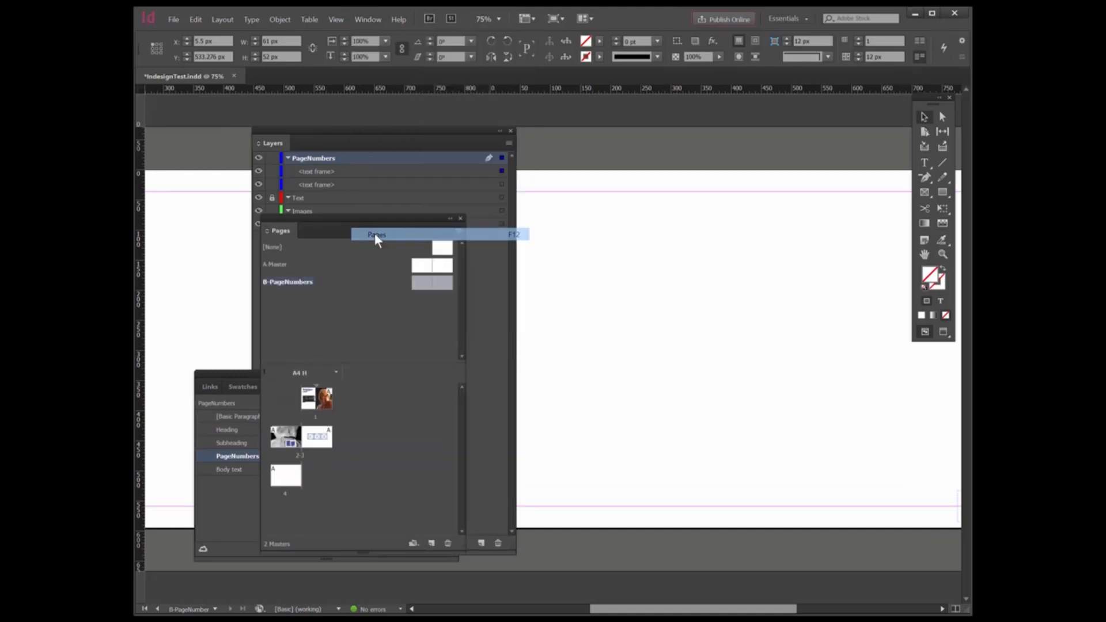
pyautogui.doubleClick(317, 402)
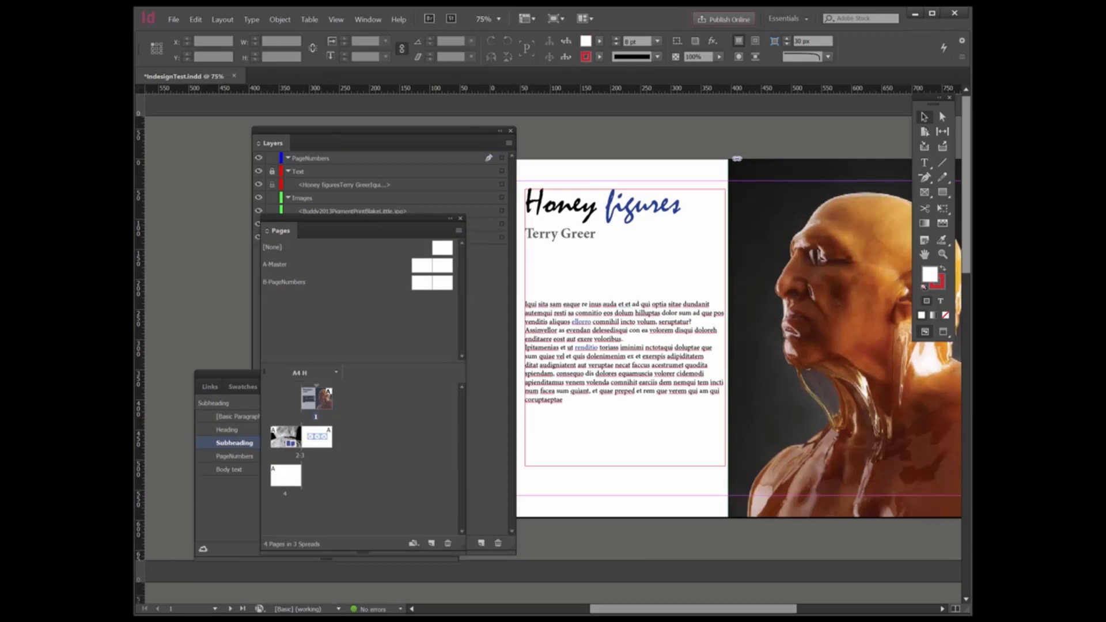
pyautogui.moveTo(651, 609); pyautogui.dragTo(588, 609)
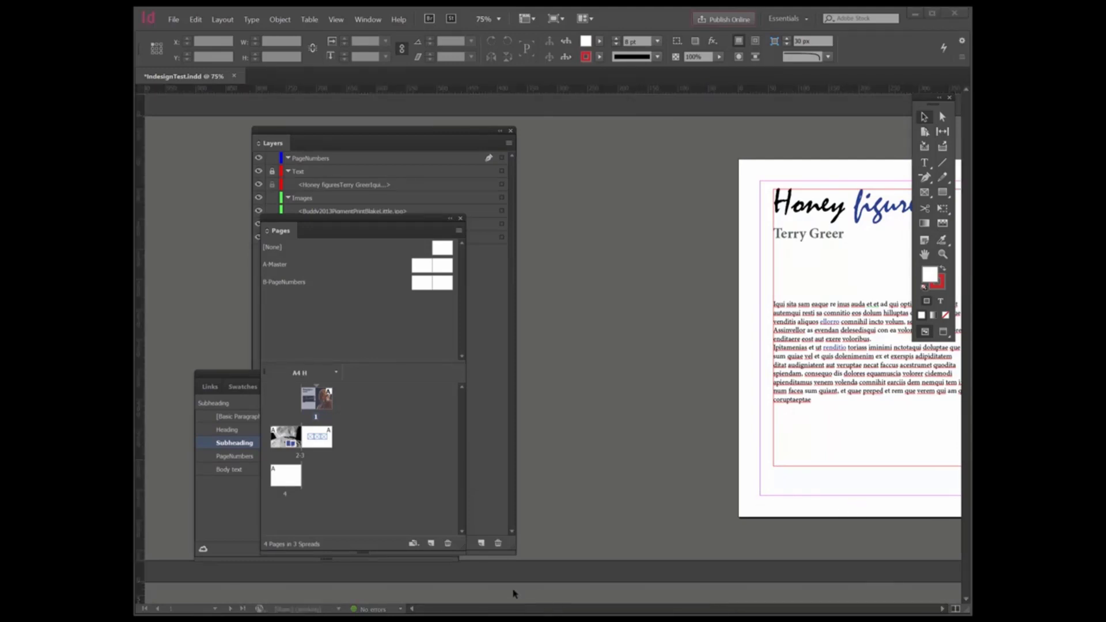
pyautogui.click(633, 507)
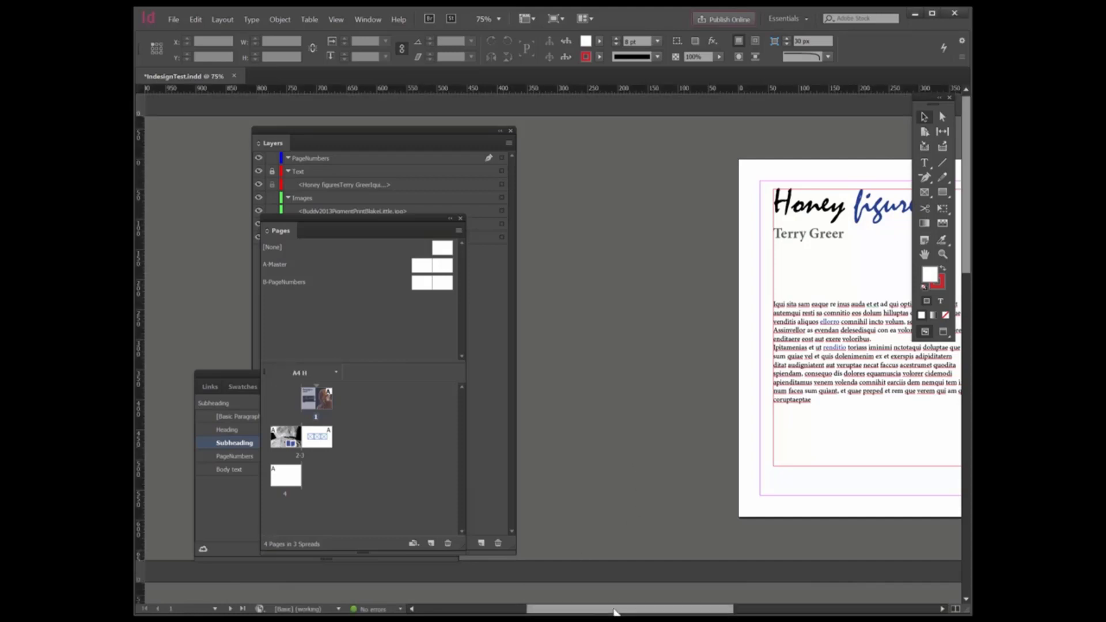
pyautogui.moveTo(615, 612); pyautogui.dragTo(714, 613)
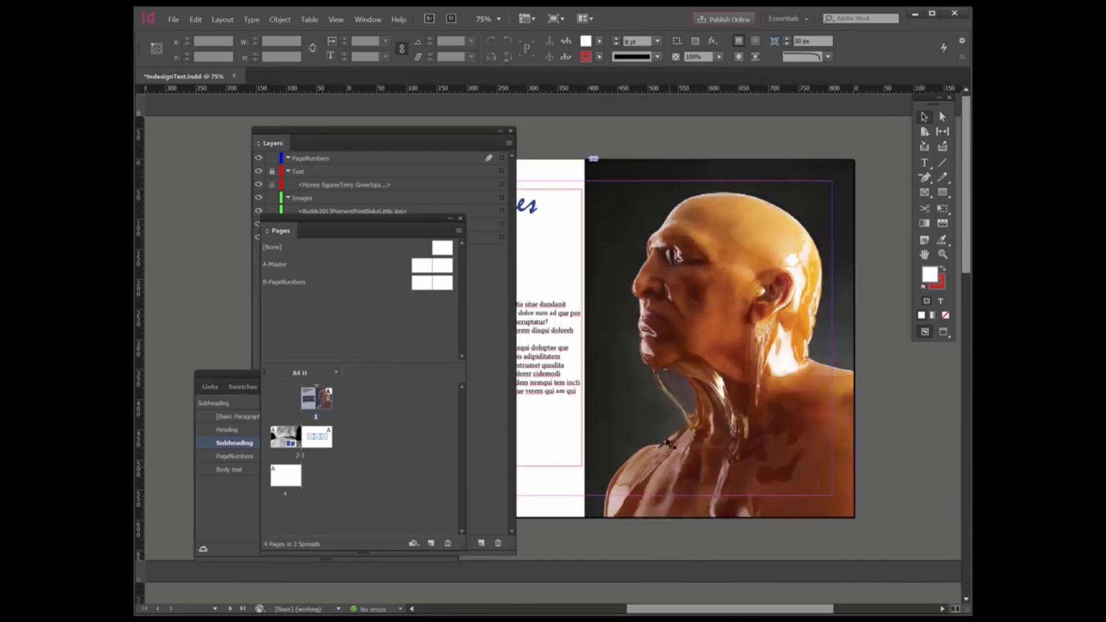
# - Apply the B-PageNumbers master to page 1
pyautogui.rightClick(331, 403)
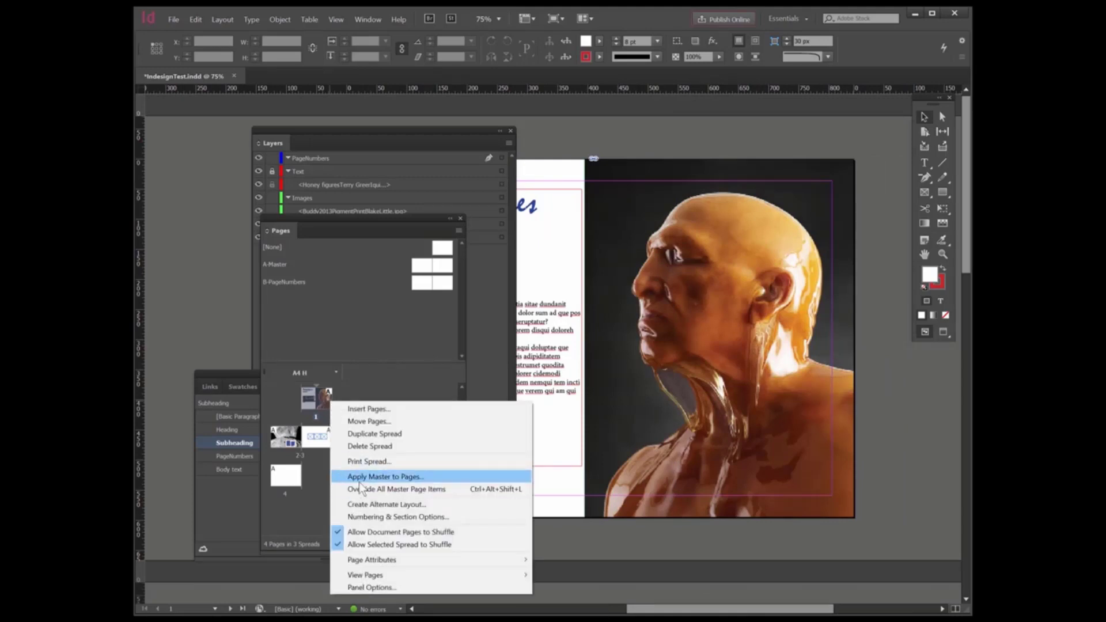
pyautogui.click(380, 479)
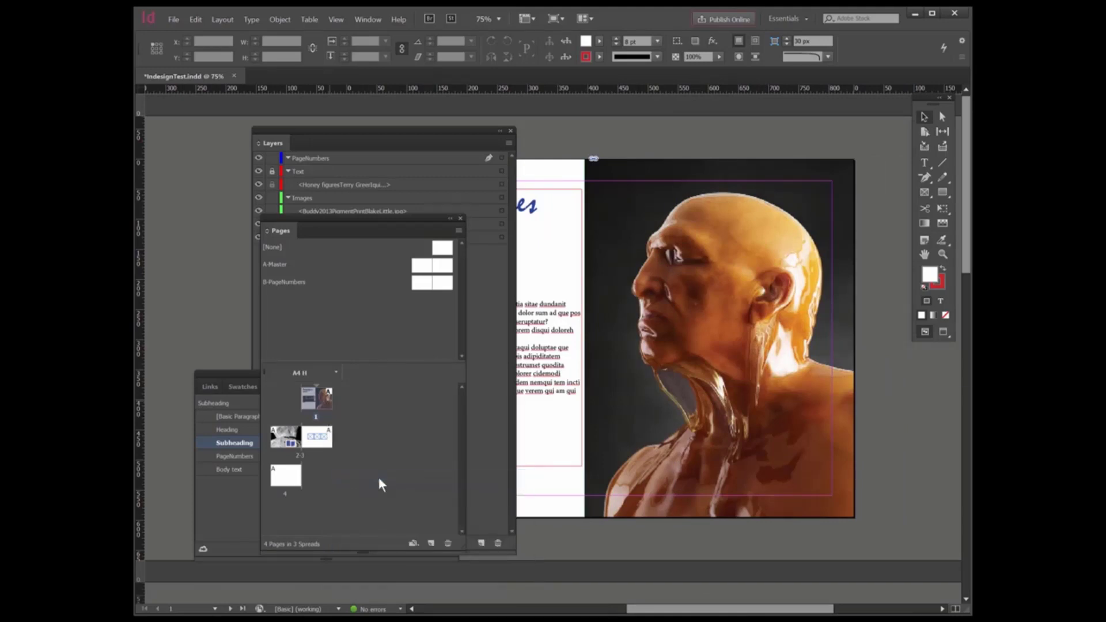
pyautogui.click(951, 422)
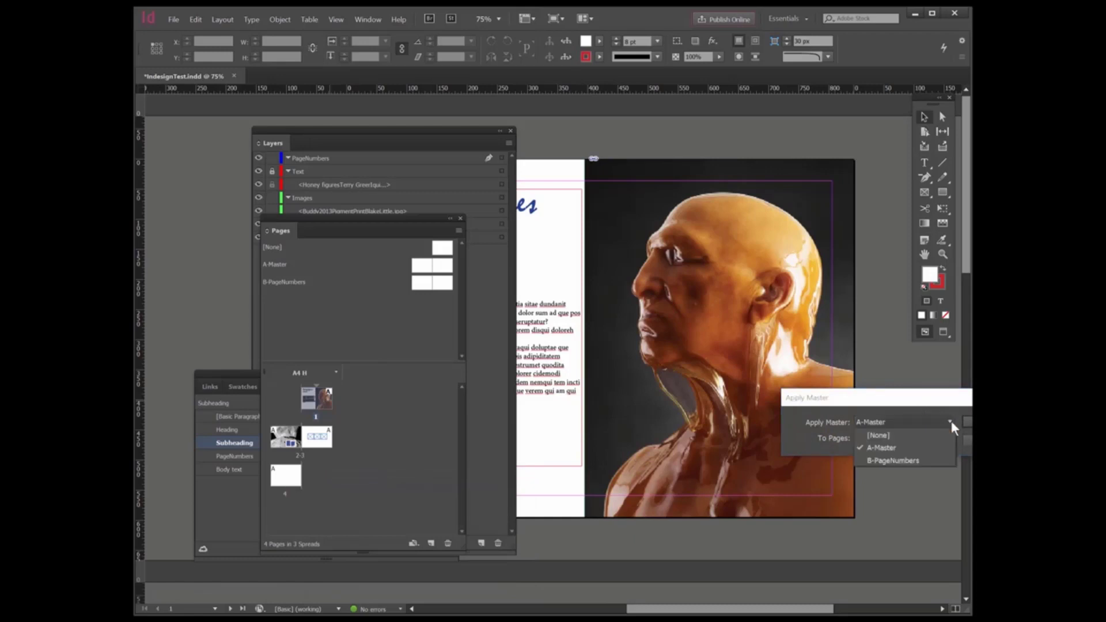
pyautogui.click(900, 461)
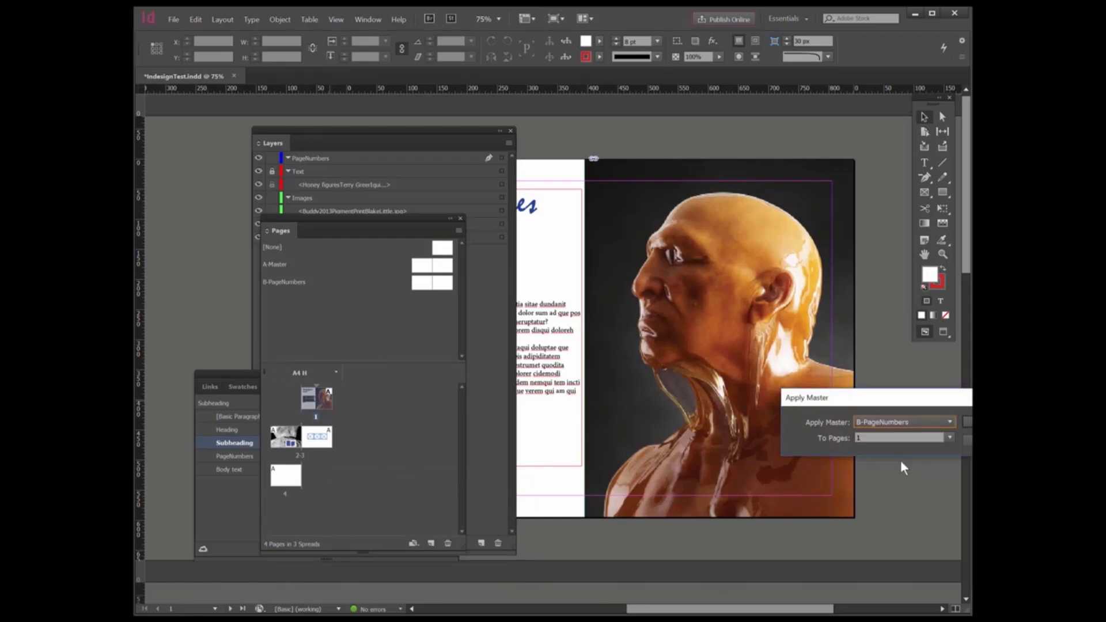
pyautogui.press('Return')
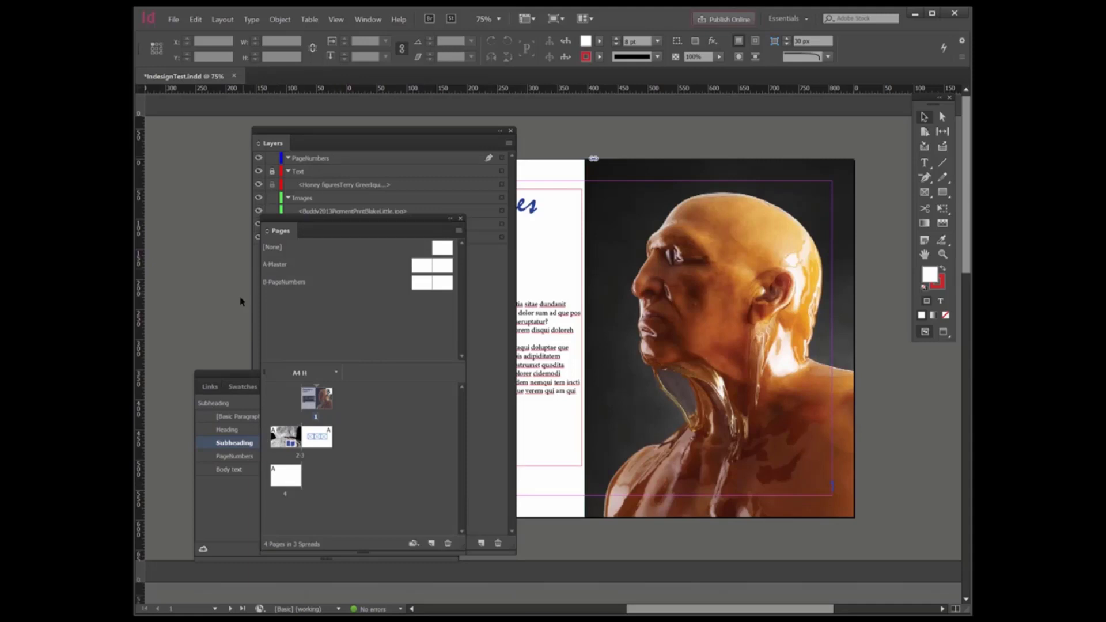
# - Set the PageNumbers paragraph style's character color to [Paper]
pyautogui.click(254, 373)
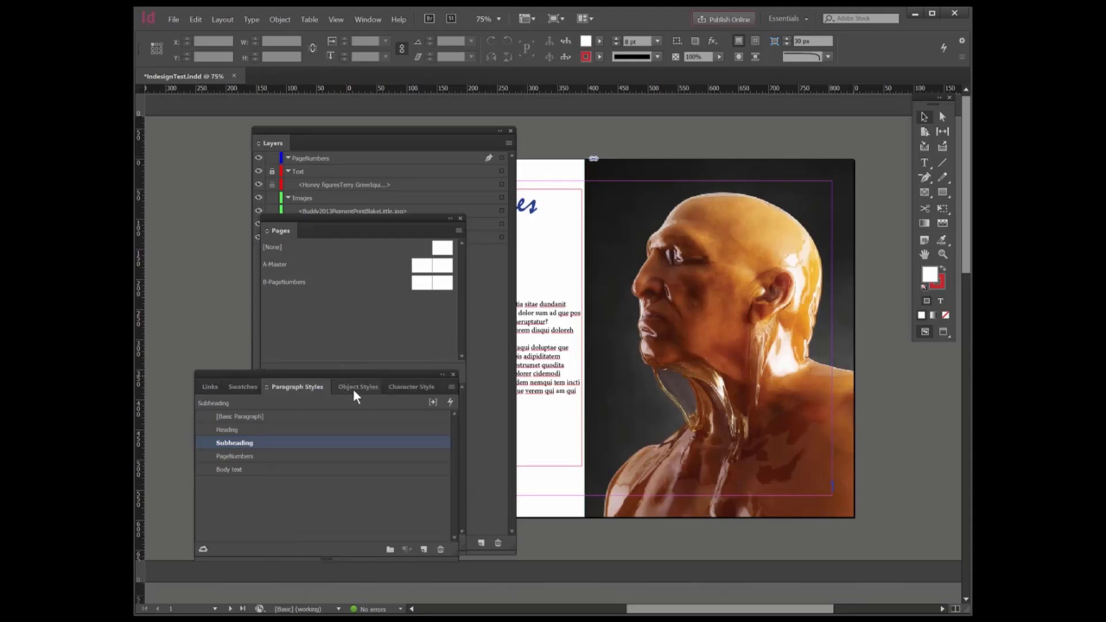
pyautogui.click(355, 389)
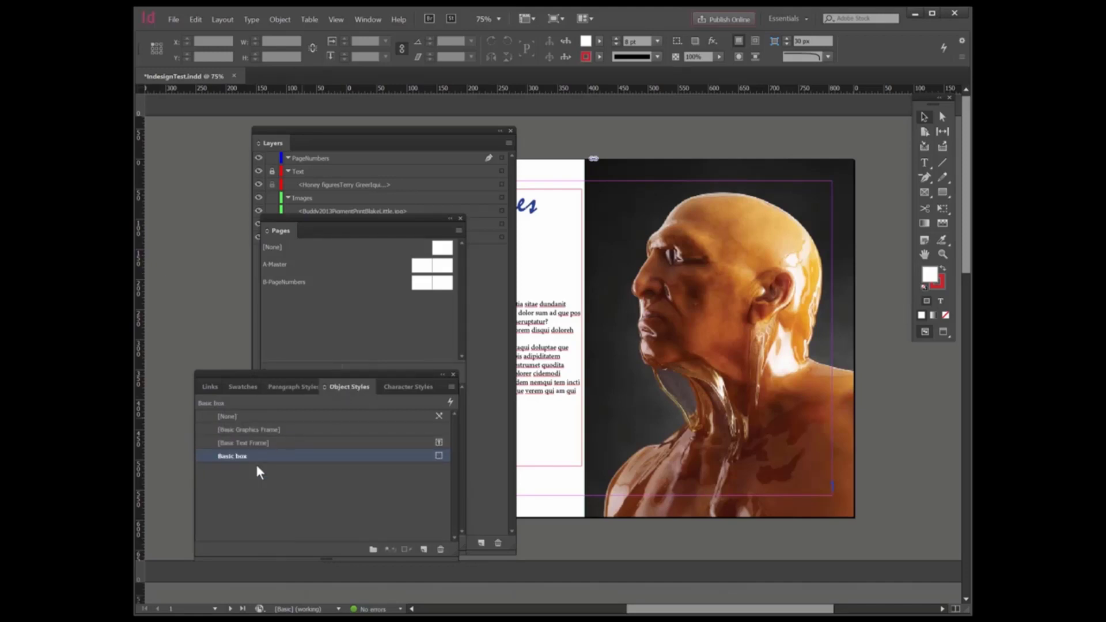
pyautogui.click(298, 386)
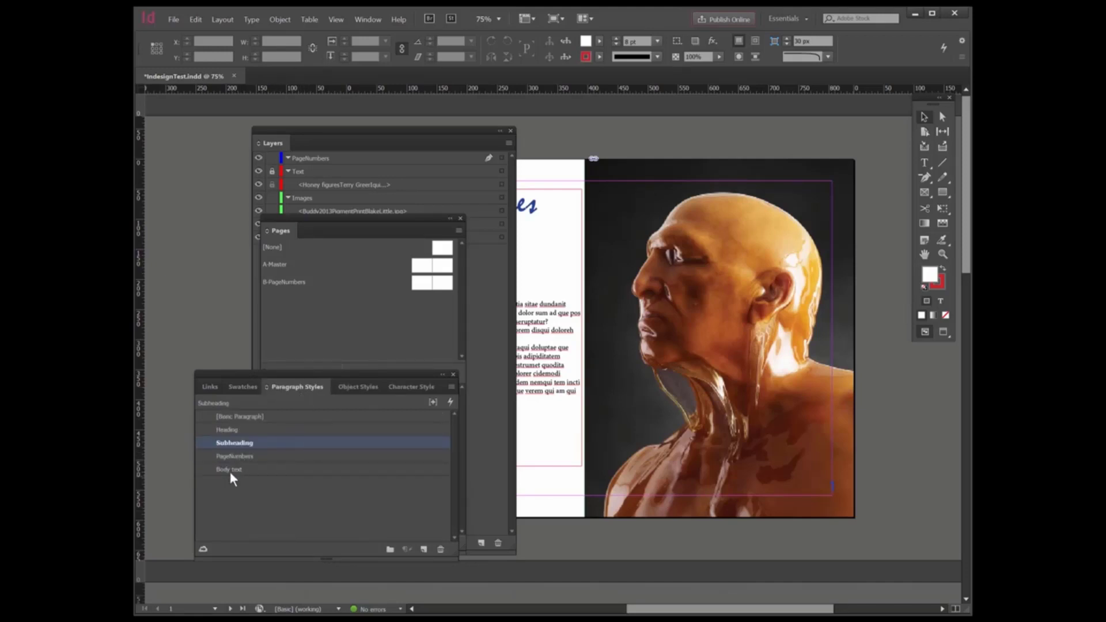
pyautogui.click(240, 455)
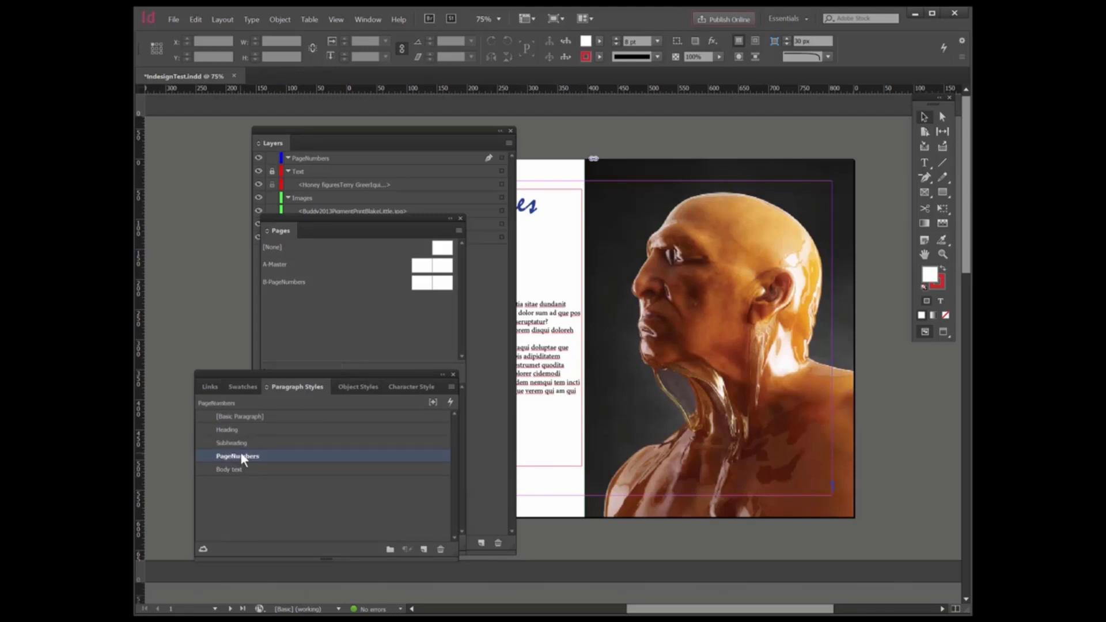
pyautogui.click(241, 452)
pyautogui.doubleClick(314, 456)
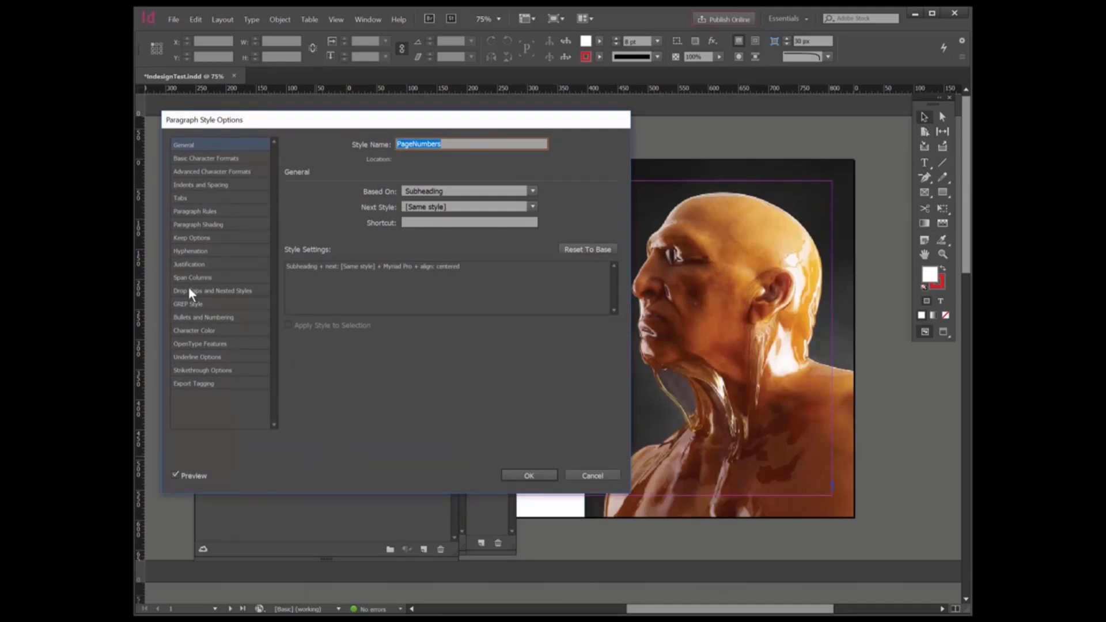
pyautogui.click(194, 331)
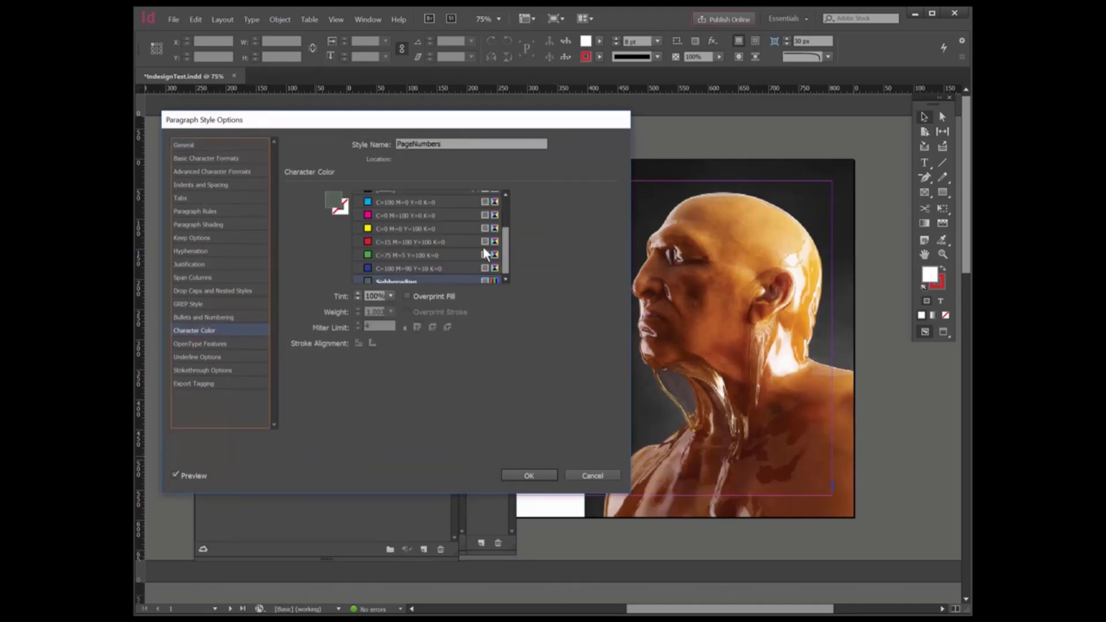
pyautogui.moveTo(507, 238); pyautogui.dragTo(507, 195)
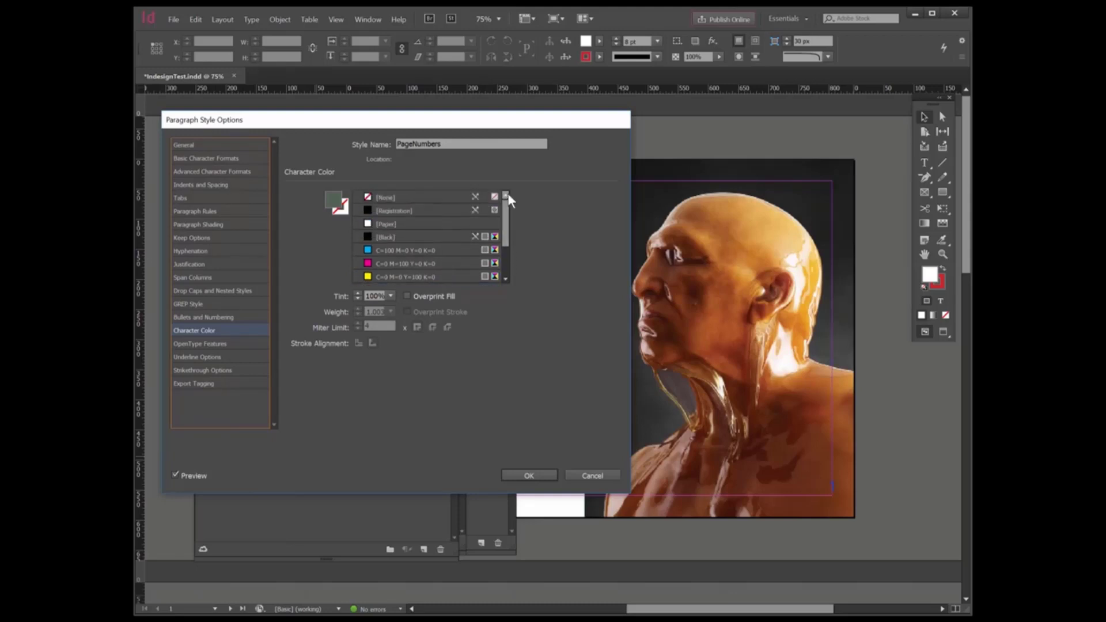
pyautogui.click(384, 220)
pyautogui.scroll(-2, 383, 221)
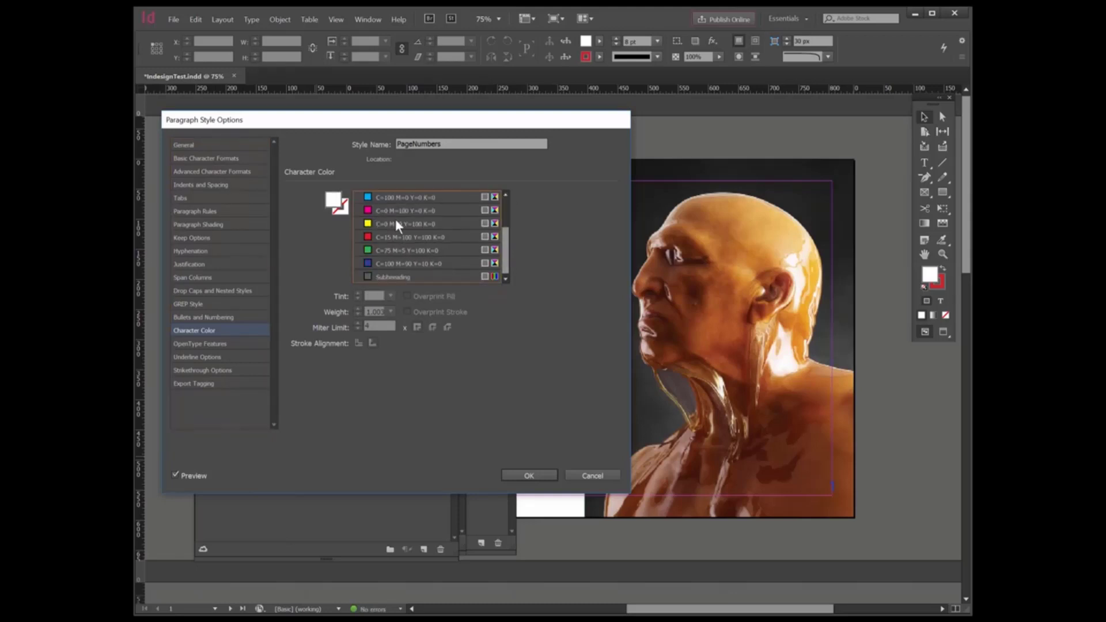
pyautogui.click(535, 476)
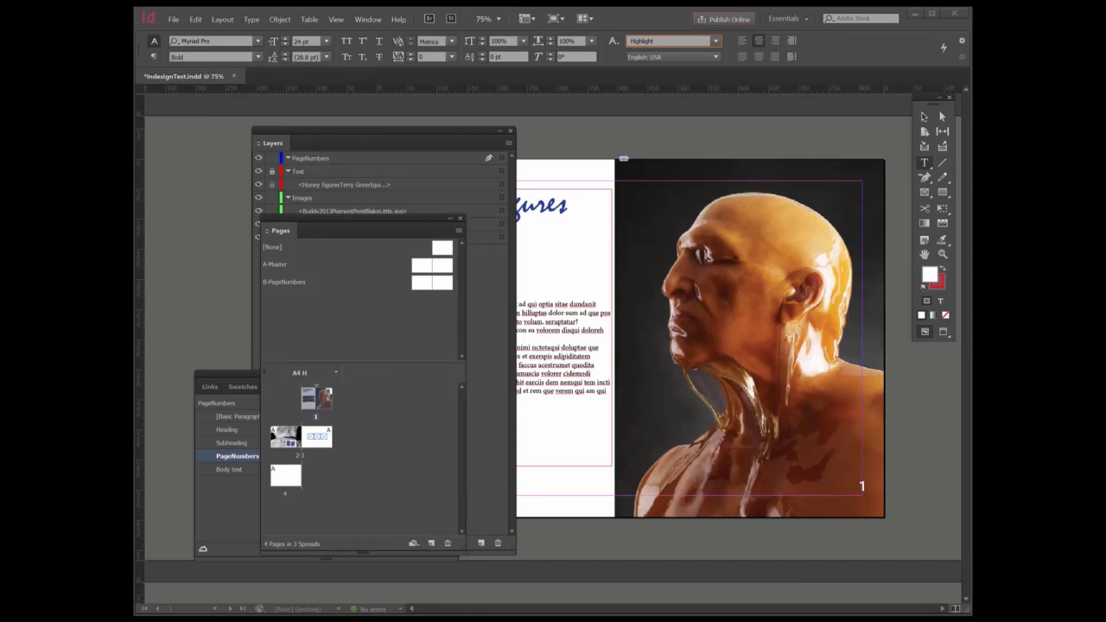
# - Preview magenta, yellow and cyan swatches on the PageNumbers paragraph style, and set its character color to [Black]
pyautogui.doubleClick(244, 456)
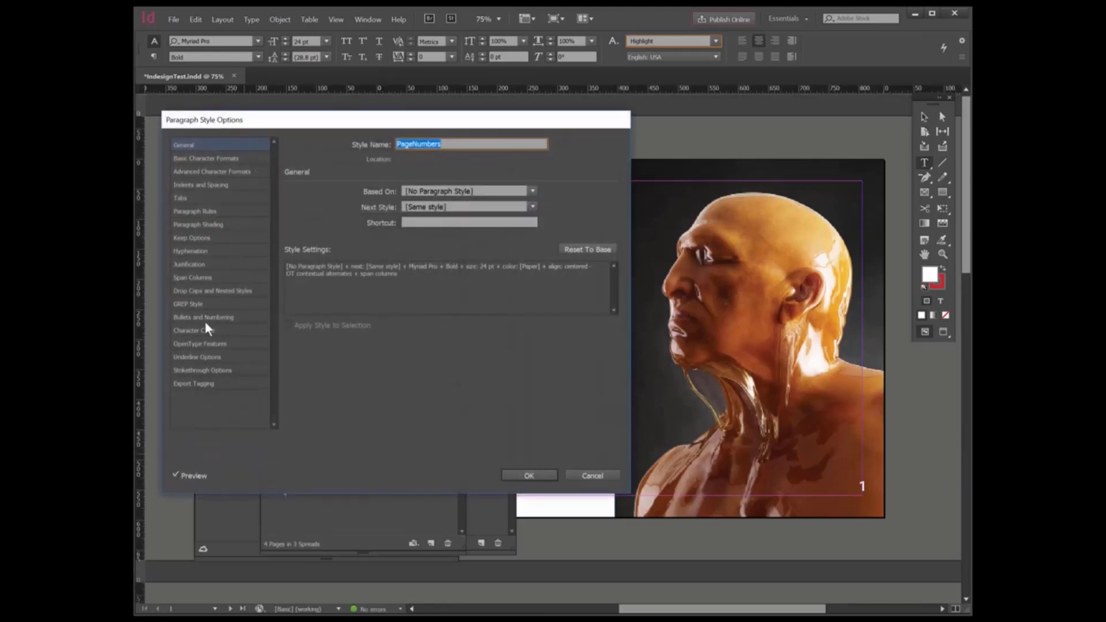
pyautogui.click(212, 331)
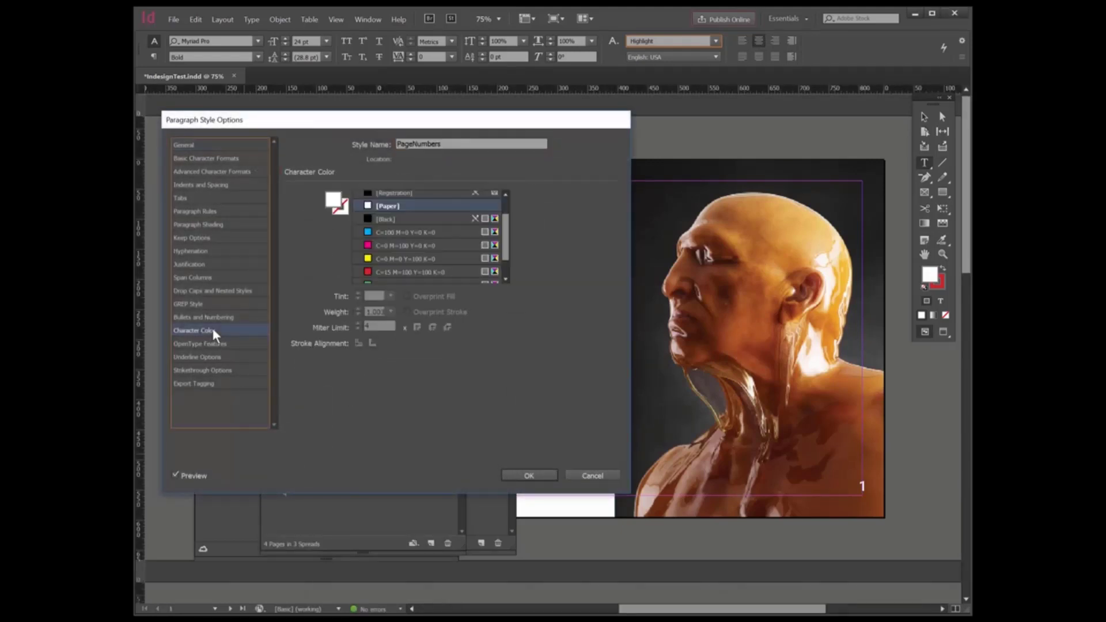
pyautogui.click(377, 245)
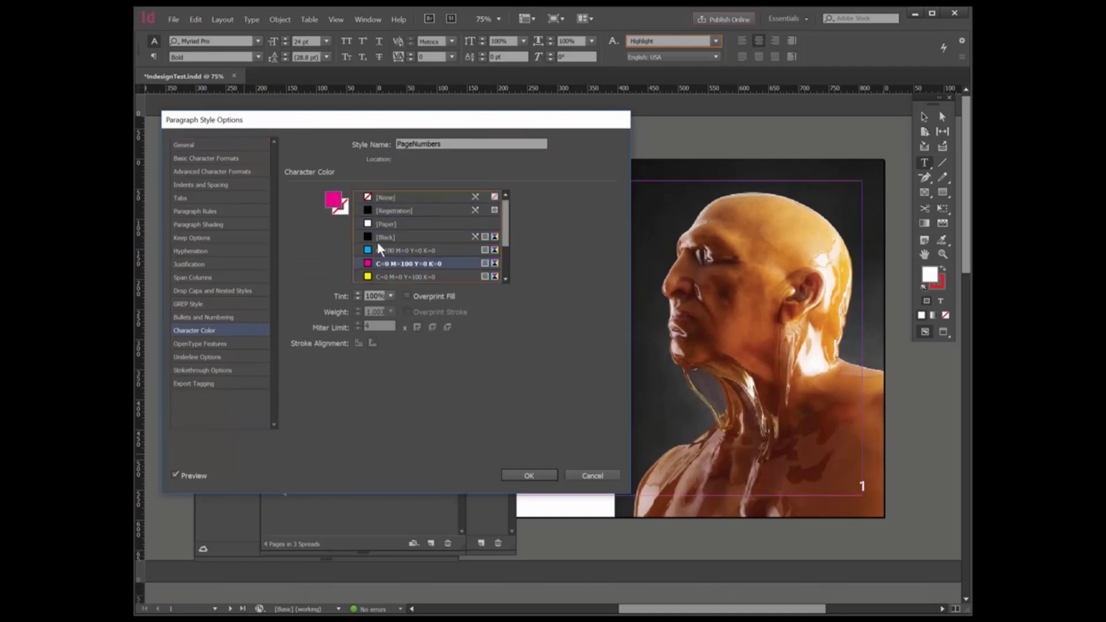
pyautogui.click(383, 277)
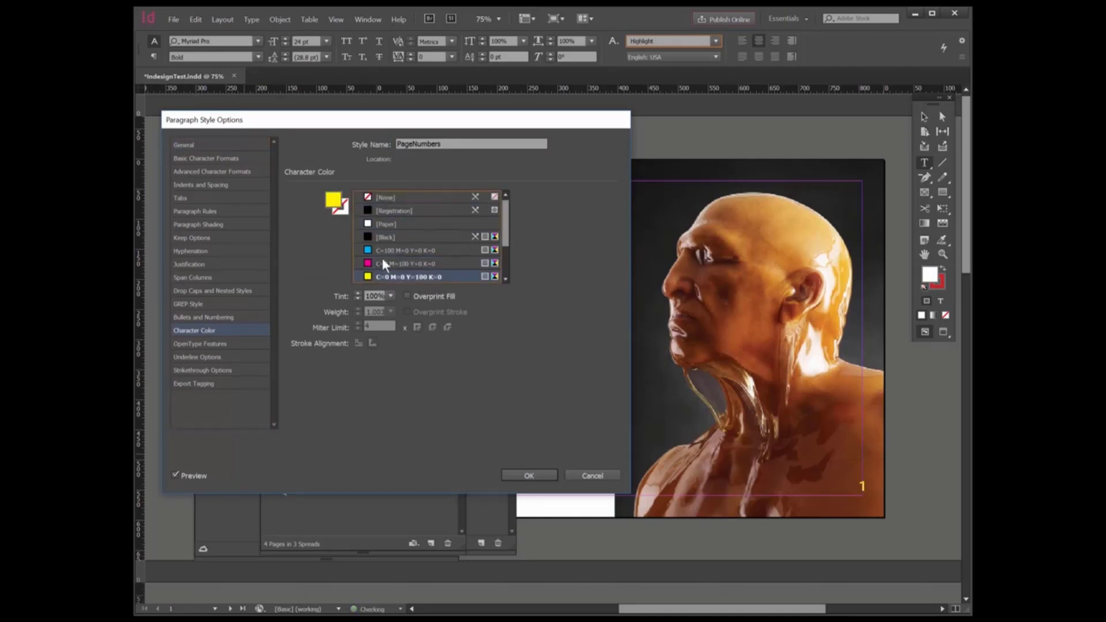
pyautogui.click(385, 251)
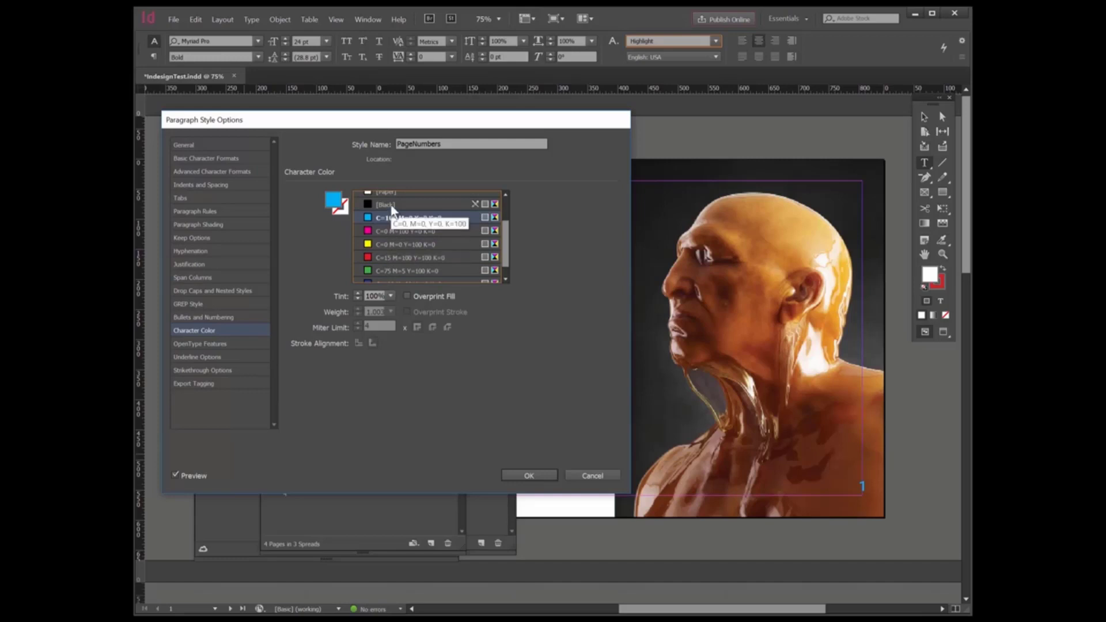
pyautogui.click(409, 203)
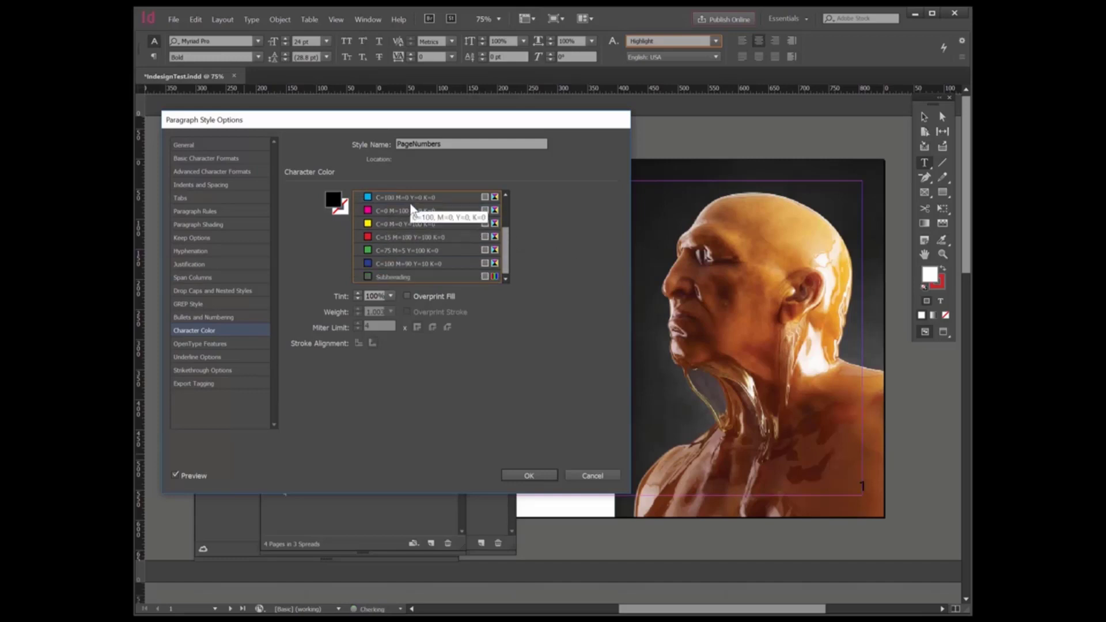
pyautogui.click(535, 473)
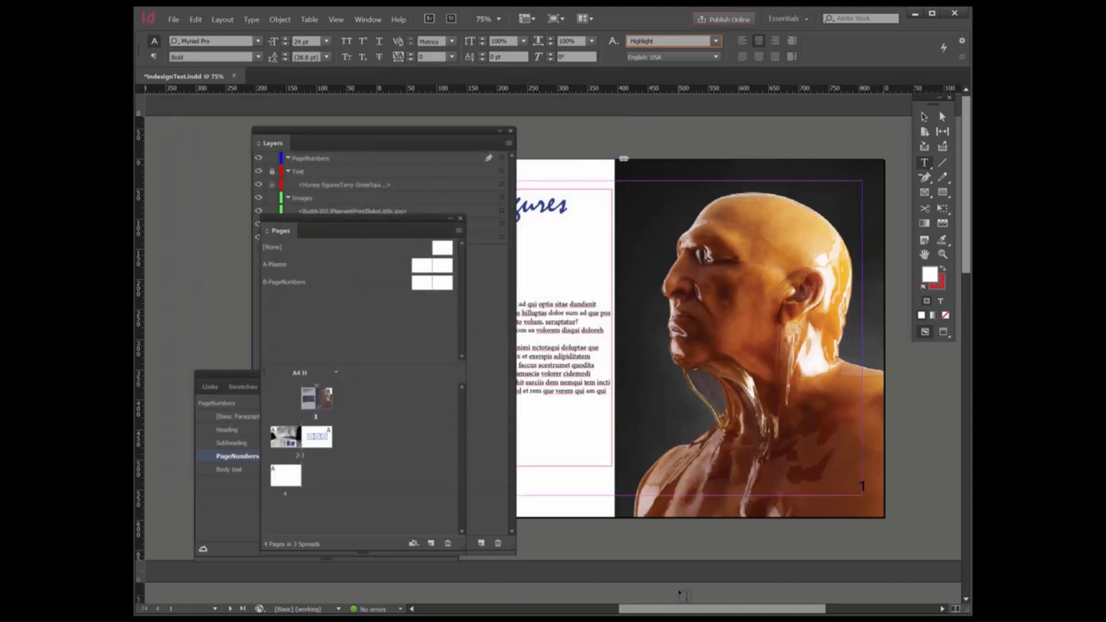
pyautogui.moveTo(681, 611); pyautogui.dragTo(695, 611)
pyautogui.scroll(-5, 639, 512)
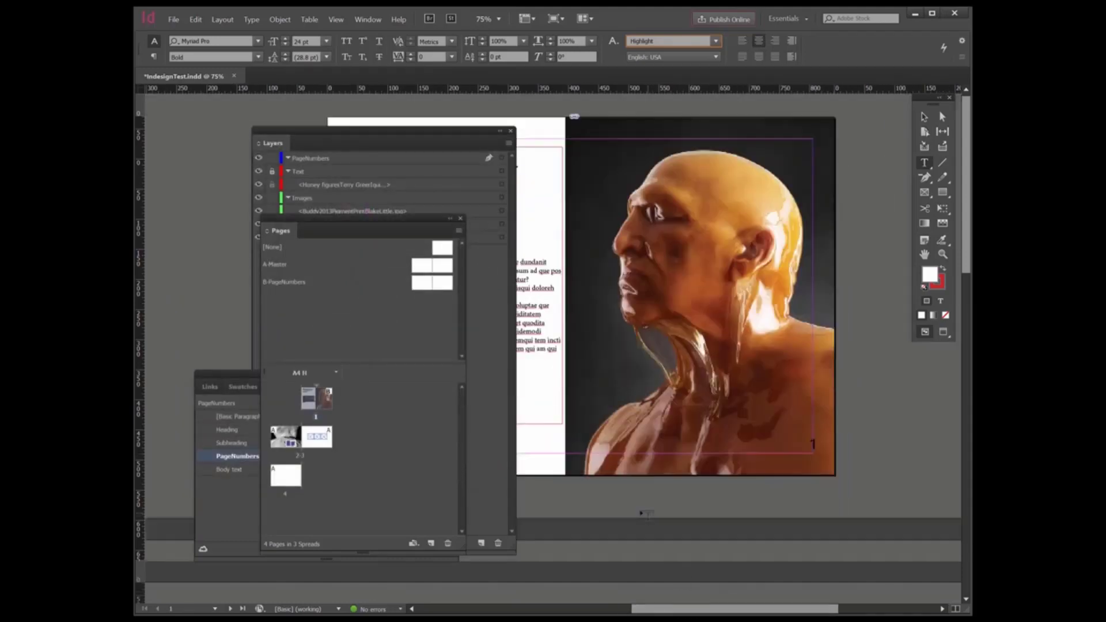
# - Copy the rounded, red-outlined "First text" frame from the lower part of page 2
pyautogui.scroll(-5, 634, 510)
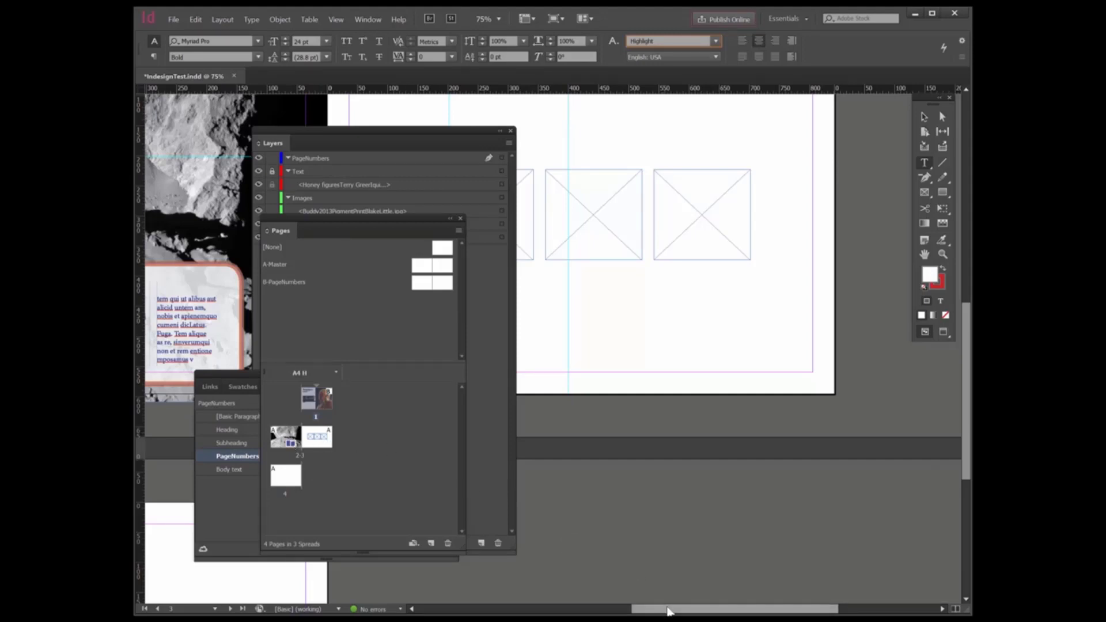
pyautogui.moveTo(670, 610); pyautogui.dragTo(571, 610)
pyautogui.hscroll(-7, 542, 382)
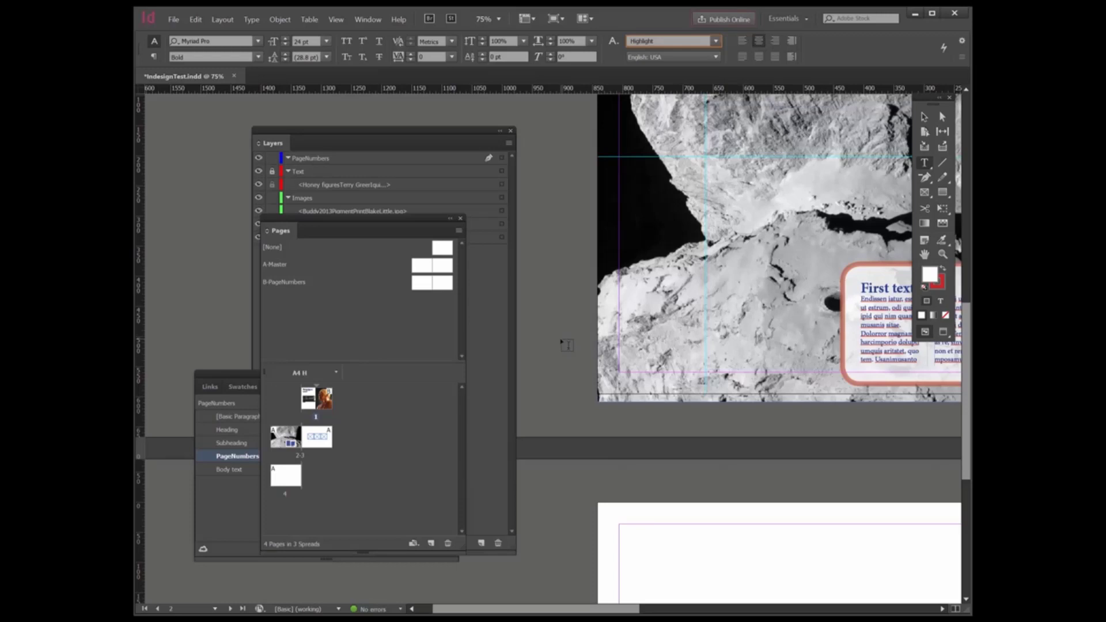
pyautogui.click(925, 121)
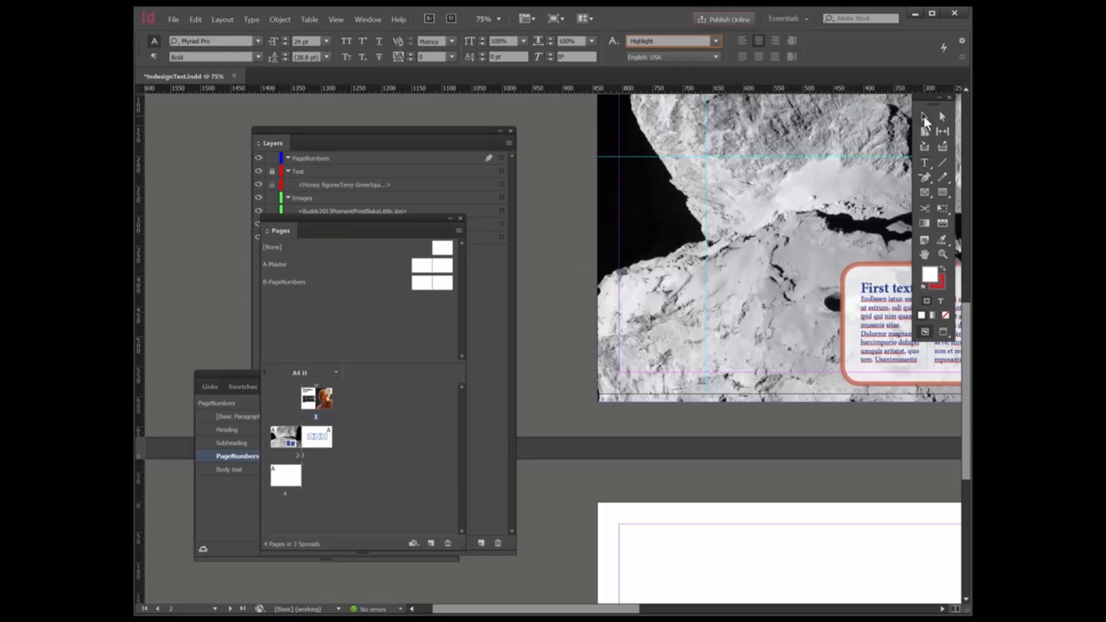
pyautogui.click(872, 271)
pyautogui.rightClick(871, 273)
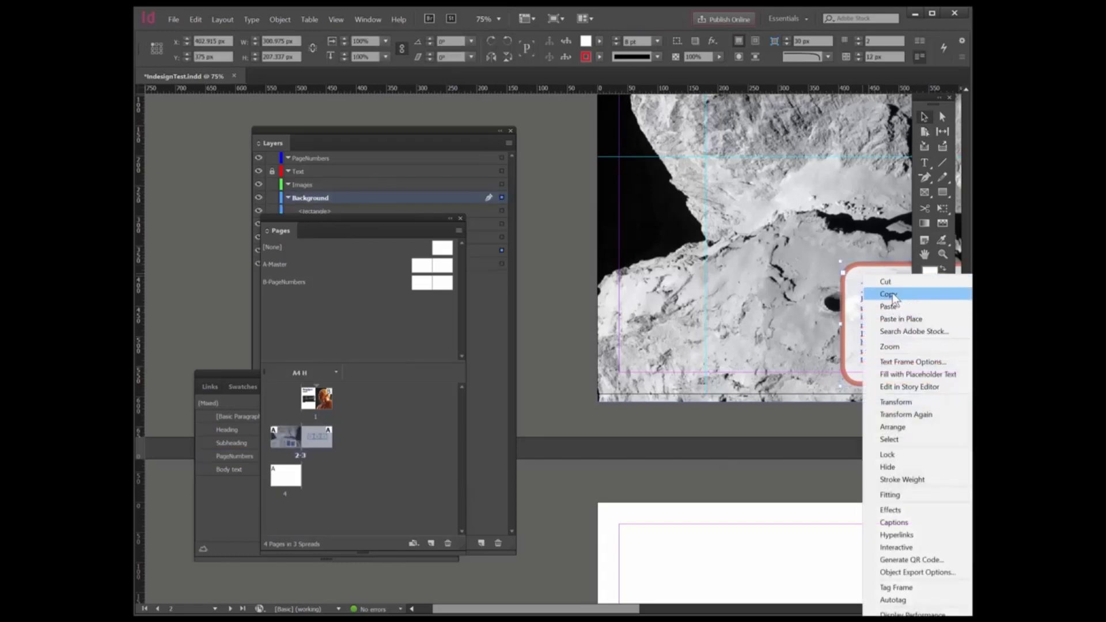
pyautogui.click(890, 295)
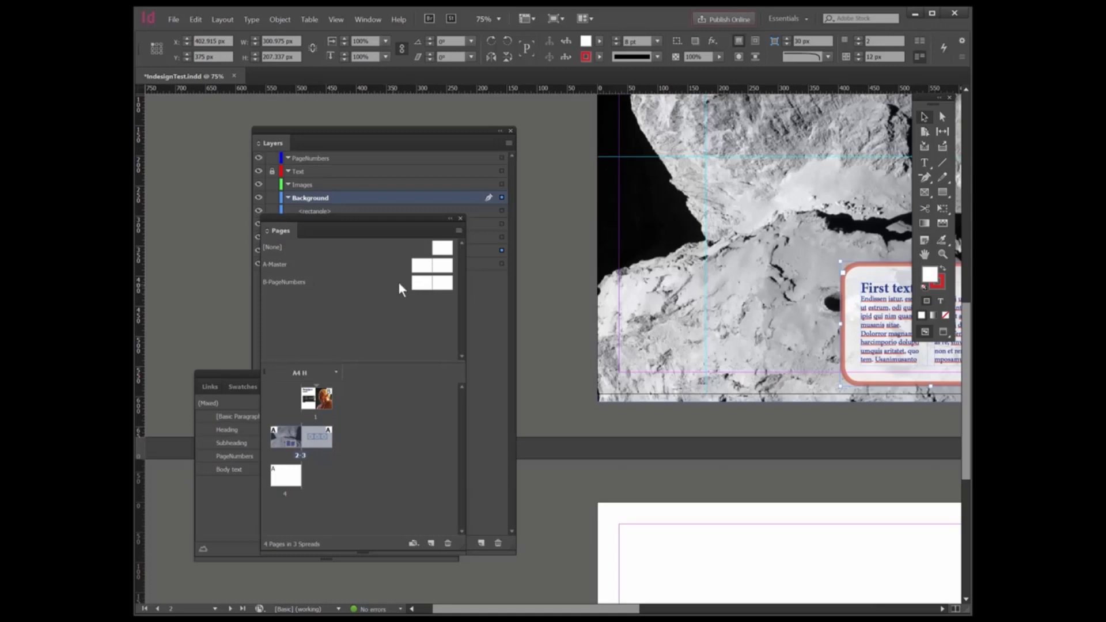
# - Paste the copied text frame in place on the left page of the B-PageNumbers master
pyautogui.doubleClick(417, 286)
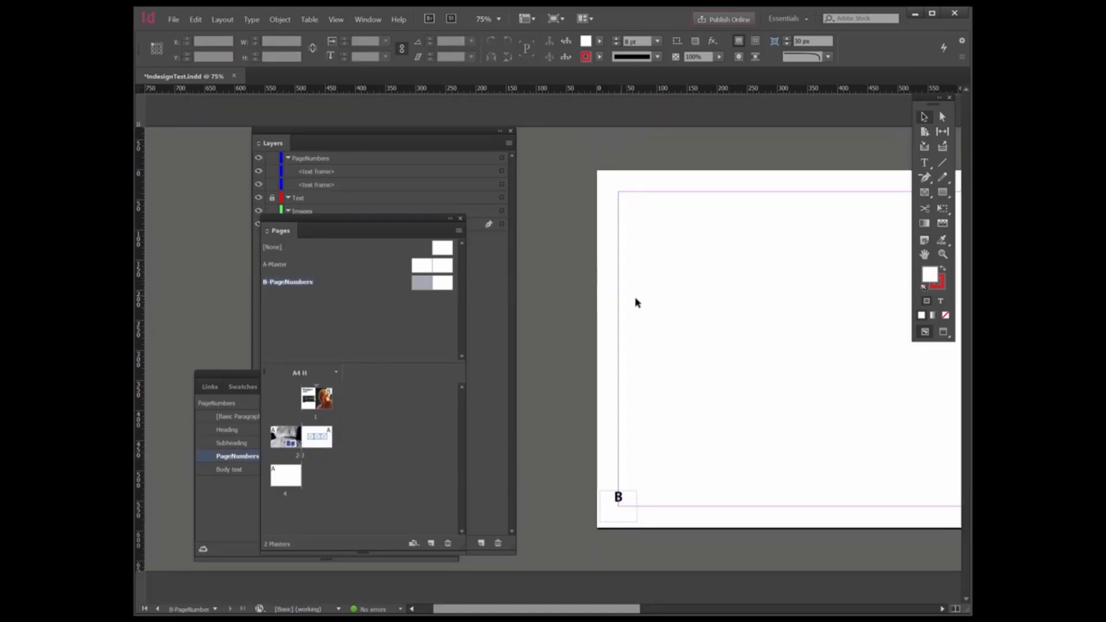
pyautogui.rightClick(545, 236)
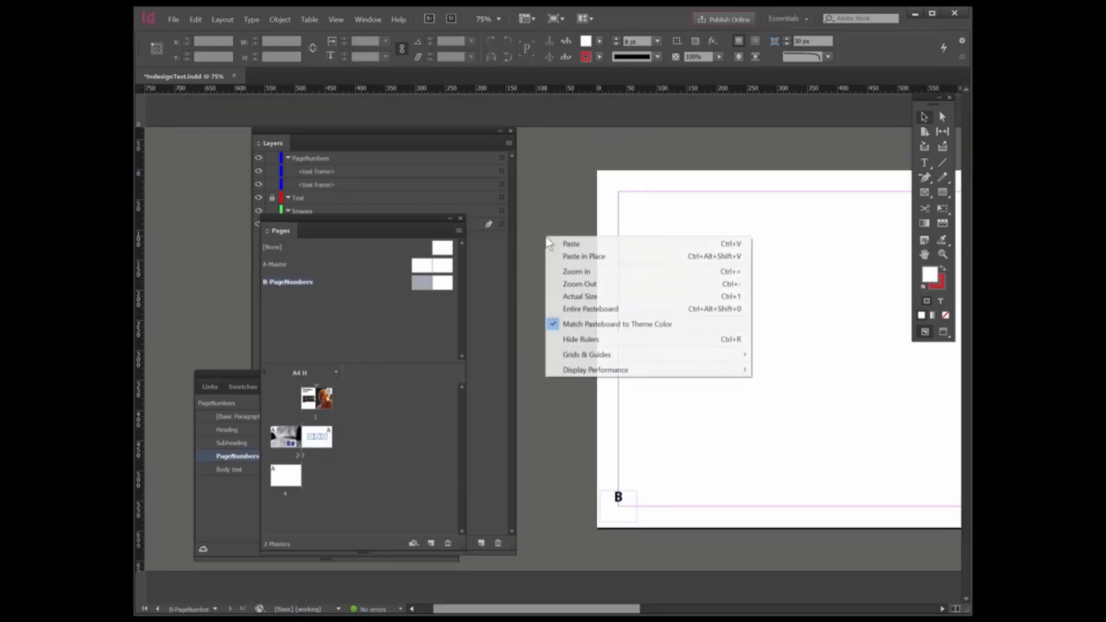
pyautogui.click(583, 257)
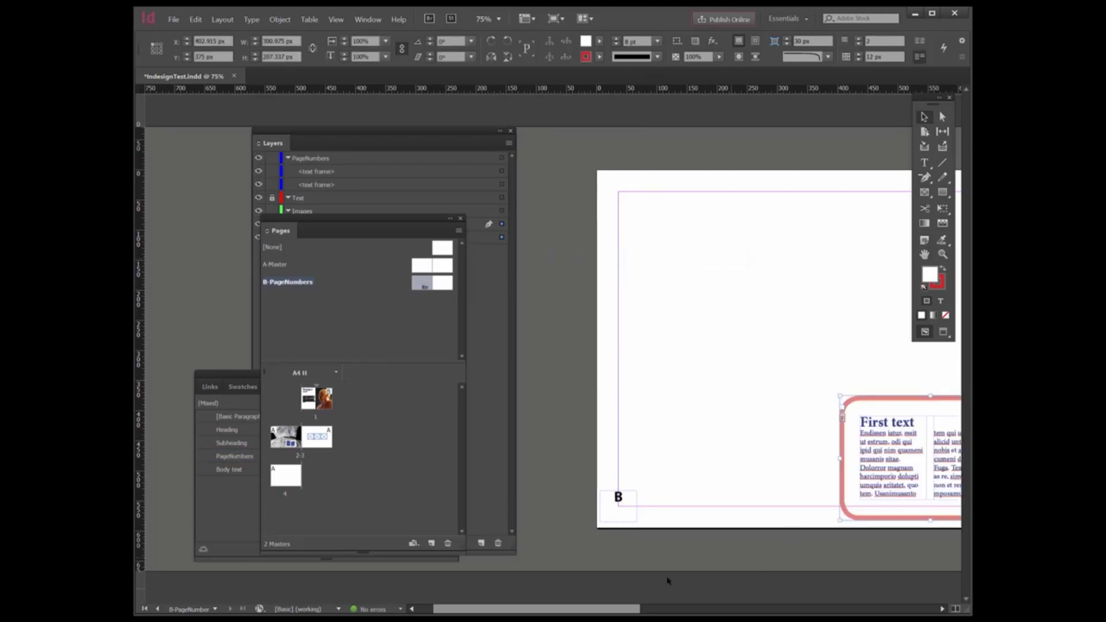
# - Resize the pasted frame to about 378 × 127 px in the page's lower right margin corner and set its stroke to C=100 M=0 Y=0 K=0
pyautogui.moveTo(604, 608); pyautogui.dragTo(652, 609)
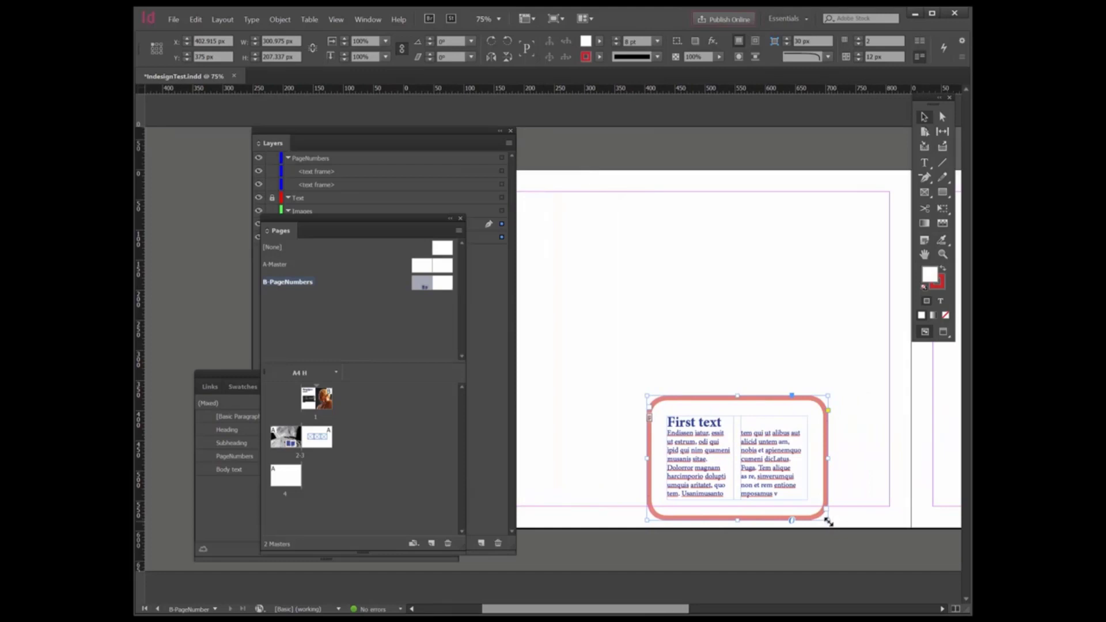
pyautogui.moveTo(829, 521); pyautogui.dragTo(875, 470)
pyautogui.moveTo(775, 402); pyautogui.dragTo(789, 436)
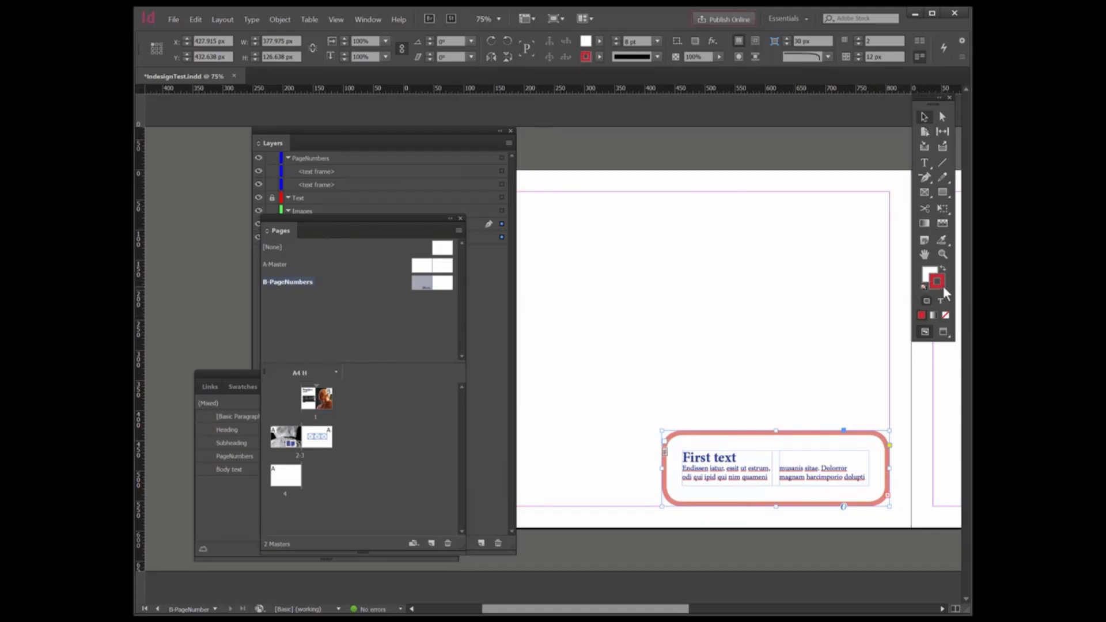
pyautogui.click(599, 57)
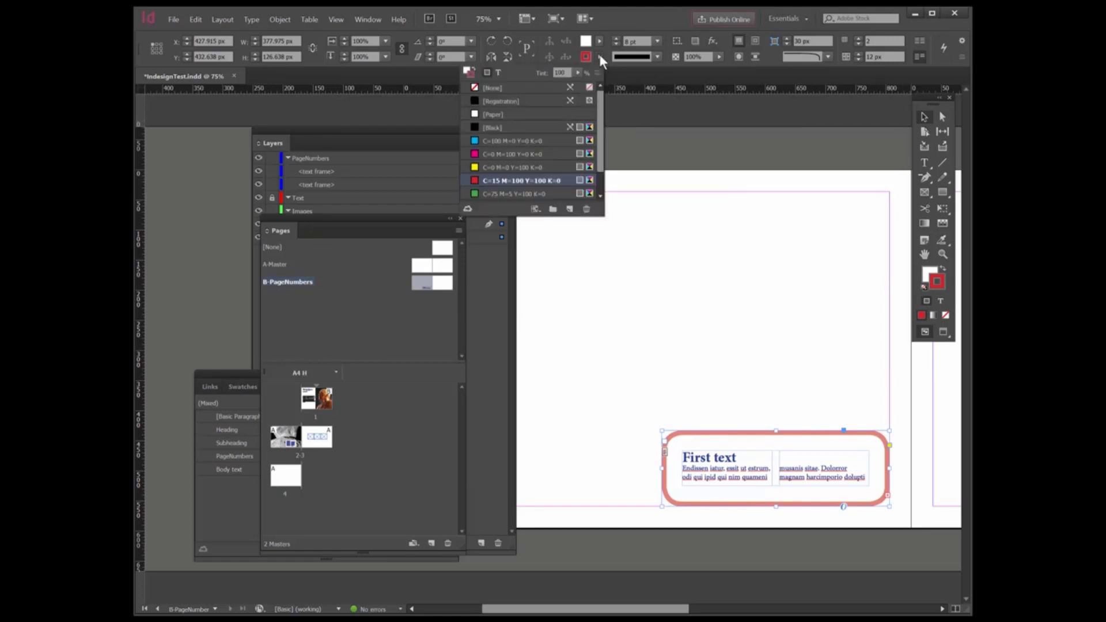
pyautogui.click(489, 141)
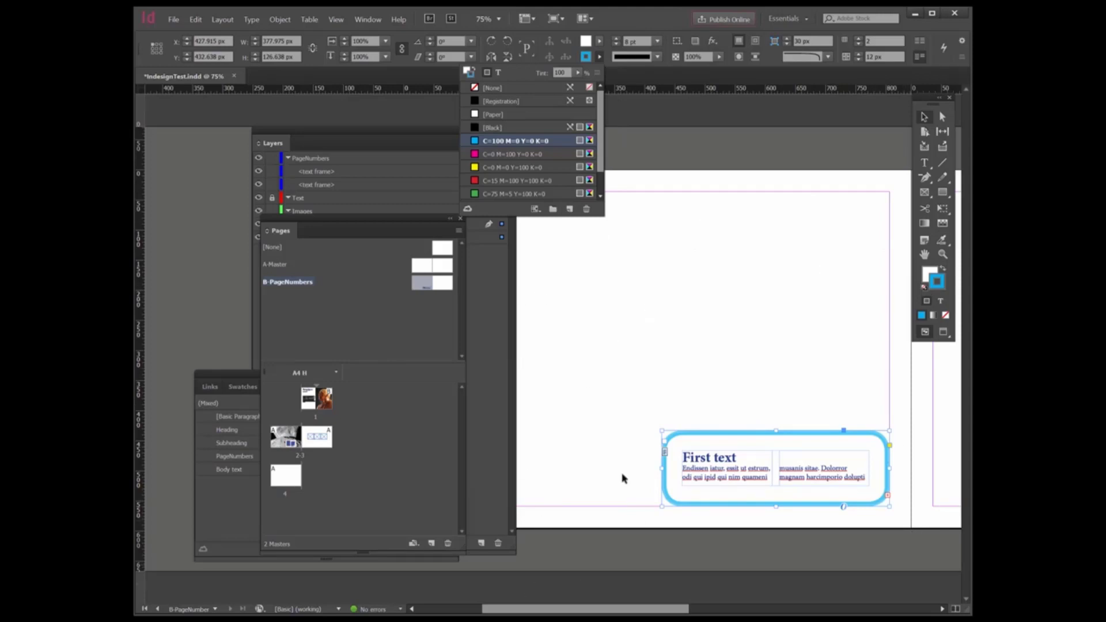
# - Move the red-outlined "First text" frame from page 2 onto page 3, at about X 131 px, Y 371 px
pyautogui.doubleClick(293, 440)
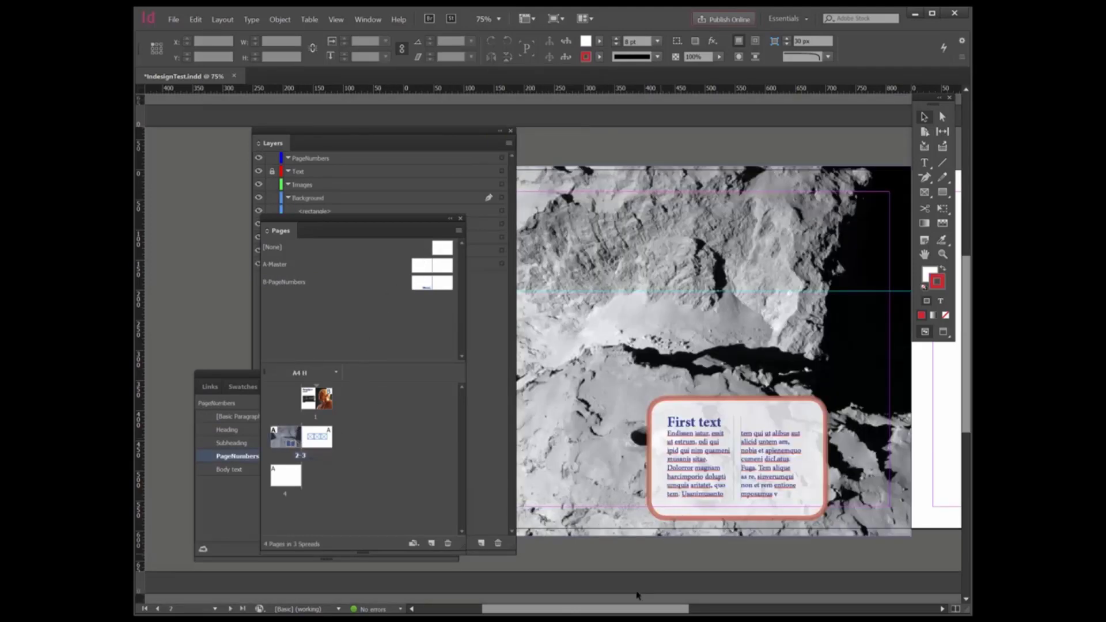
pyautogui.click(694, 411)
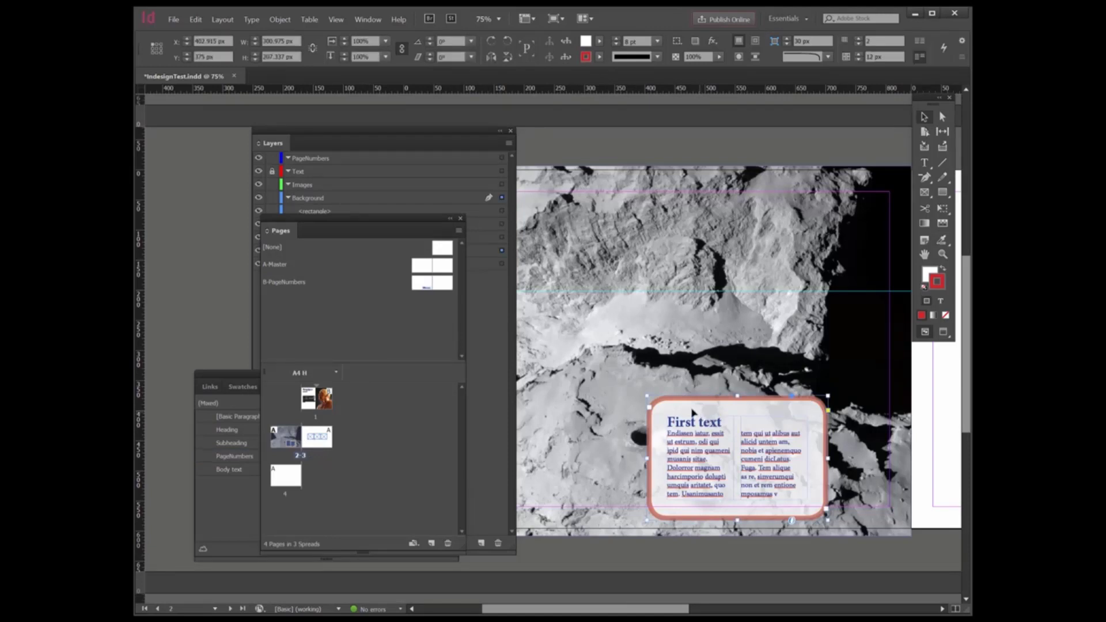
pyautogui.moveTo(694, 412); pyautogui.dragTo(967, 413)
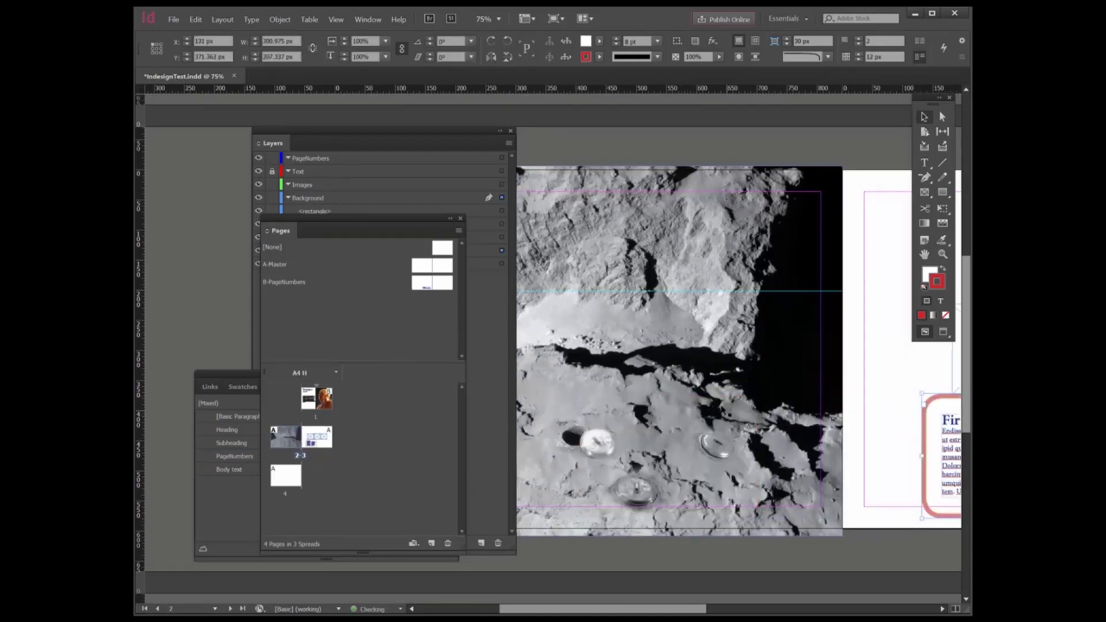
# - Apply the B-PageNumbers master to page 2
pyautogui.click(691, 352)
pyautogui.rightClick(284, 439)
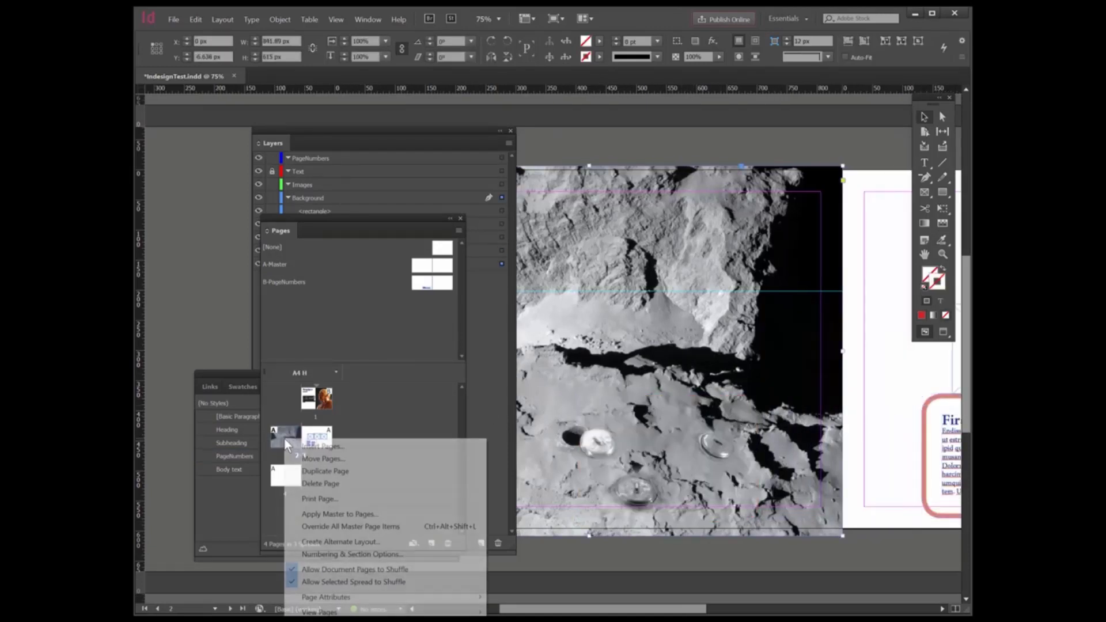
pyautogui.click(348, 514)
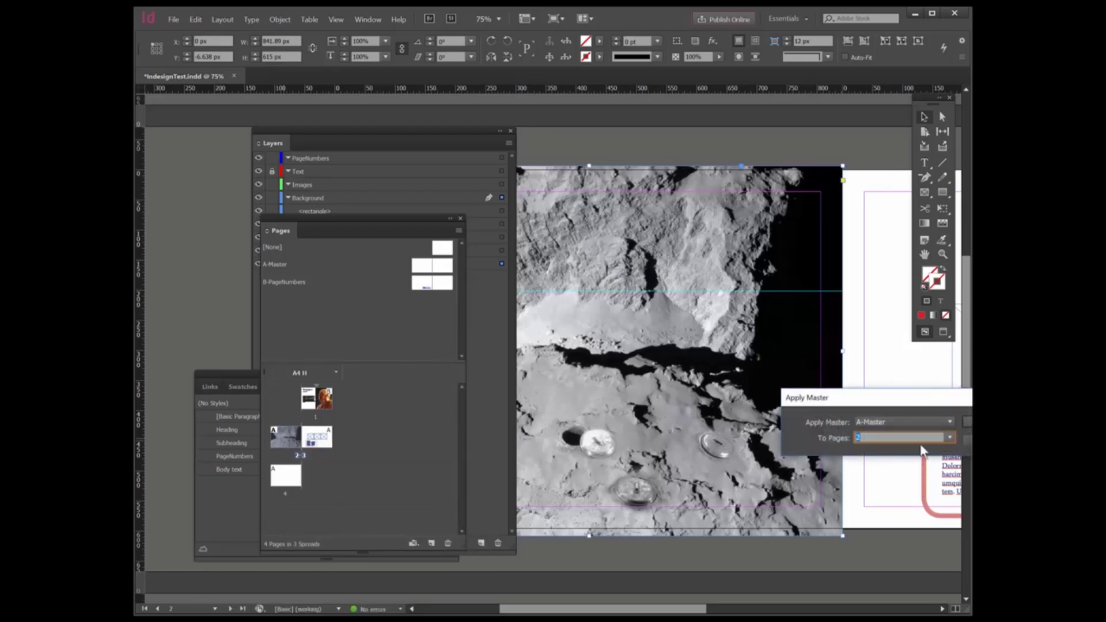
pyautogui.click(950, 422)
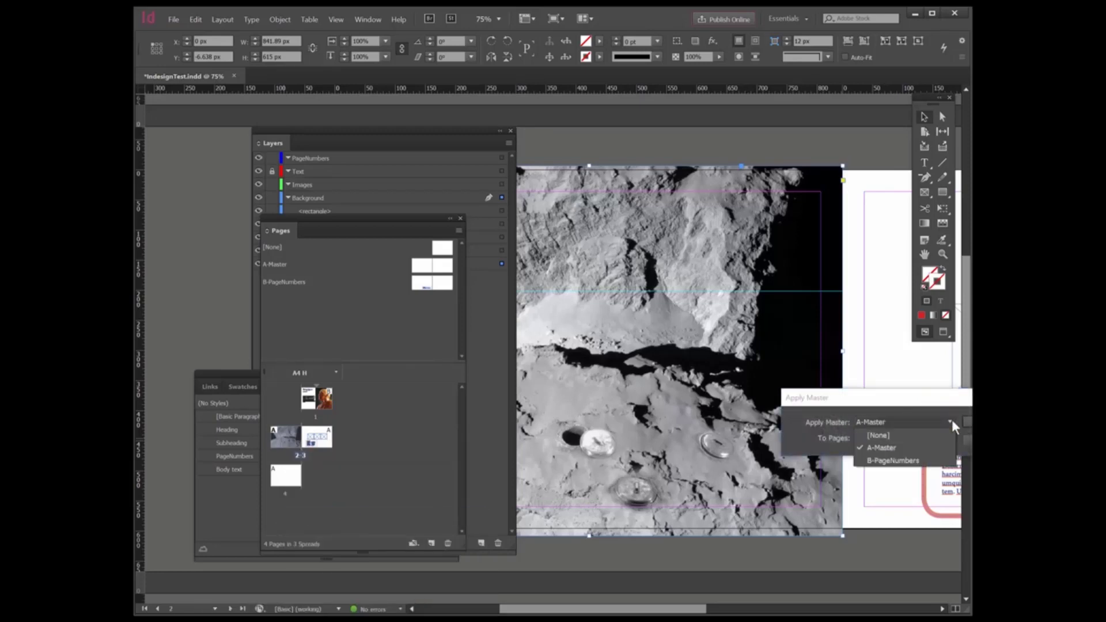
pyautogui.click(893, 461)
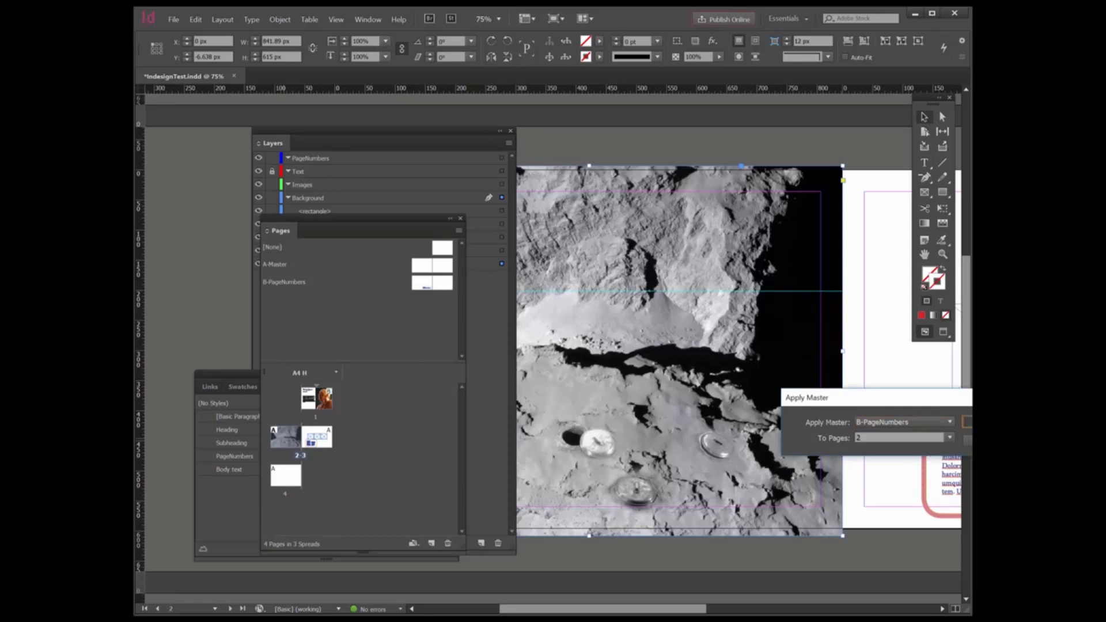
pyautogui.click(968, 422)
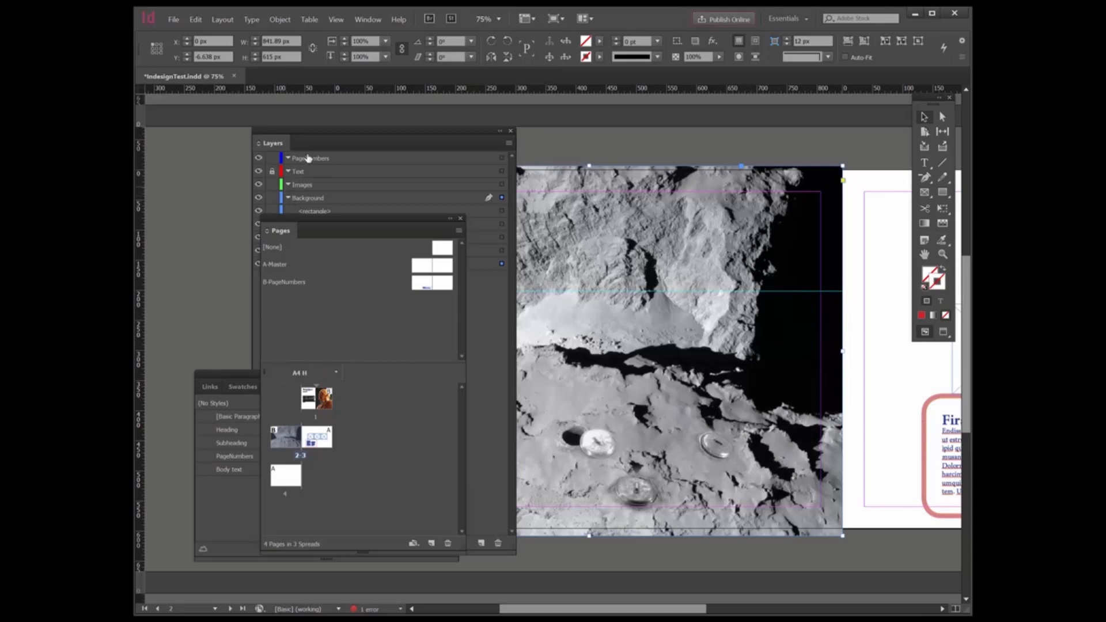
# - On the B-PageNumbers master, move the blue-outlined "First text" frame from the Background layer to the PageNumbers layer
pyautogui.click(329, 147)
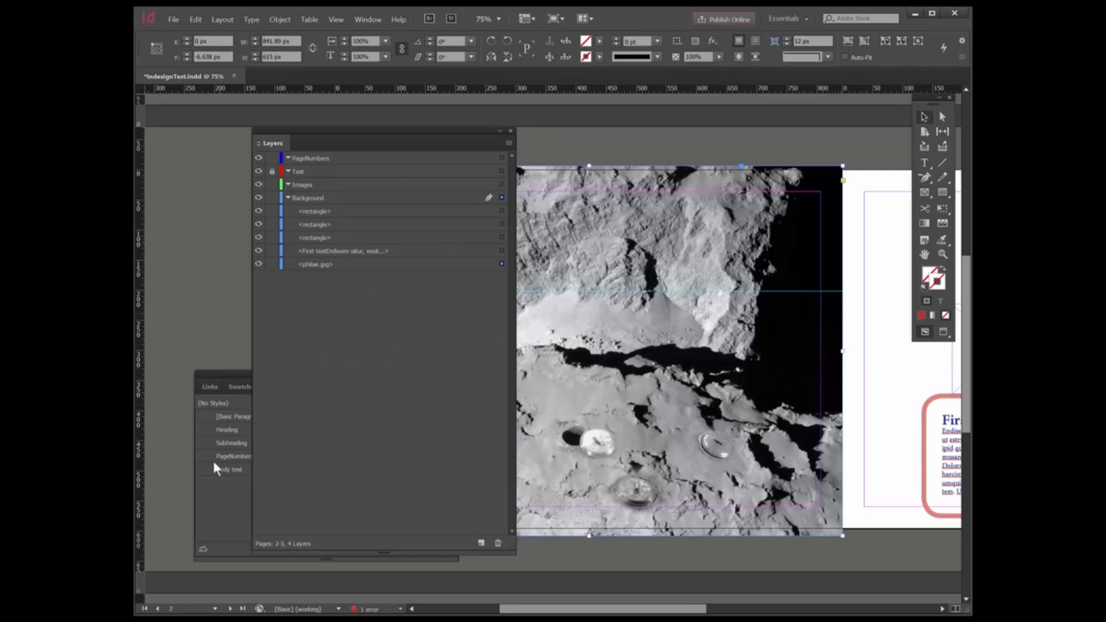
pyautogui.click(209, 505)
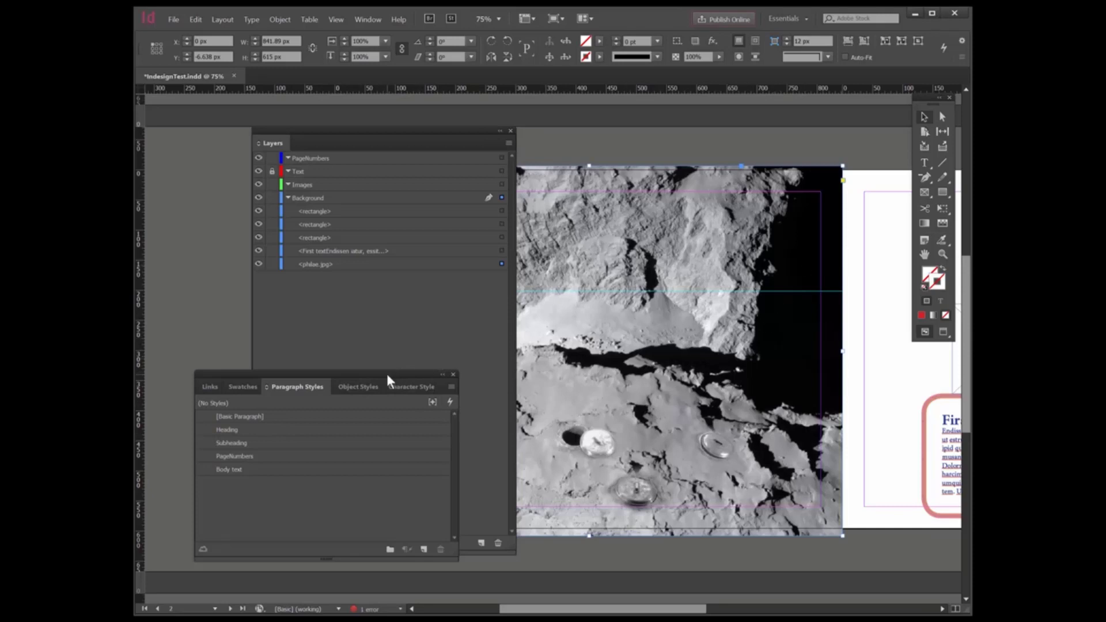
pyautogui.moveTo(387, 373); pyautogui.dragTo(366, 330)
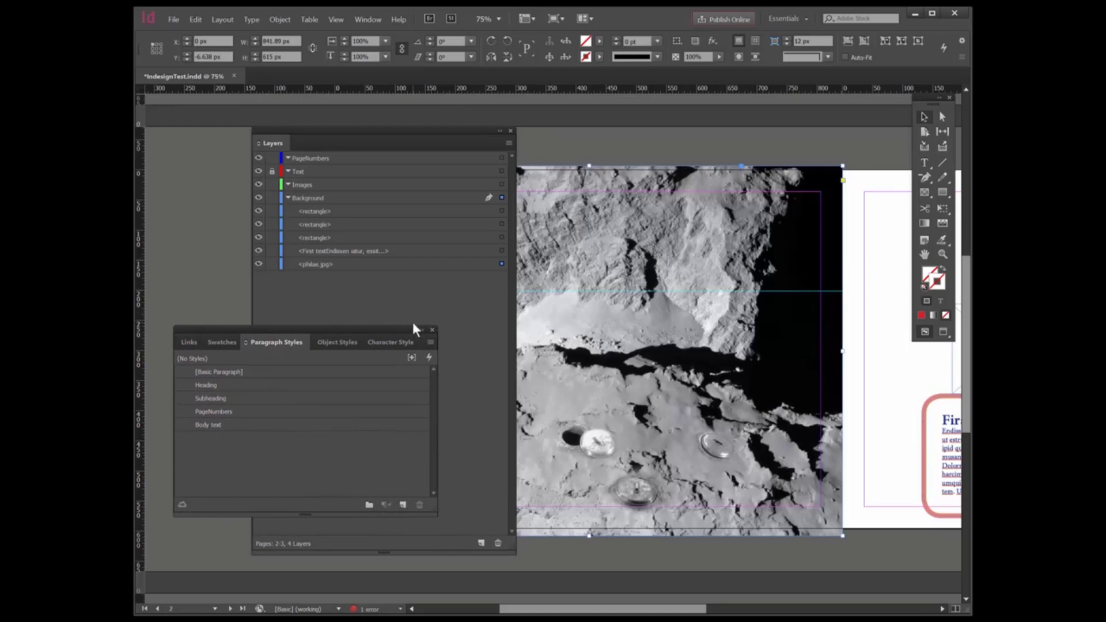
pyautogui.click(369, 21)
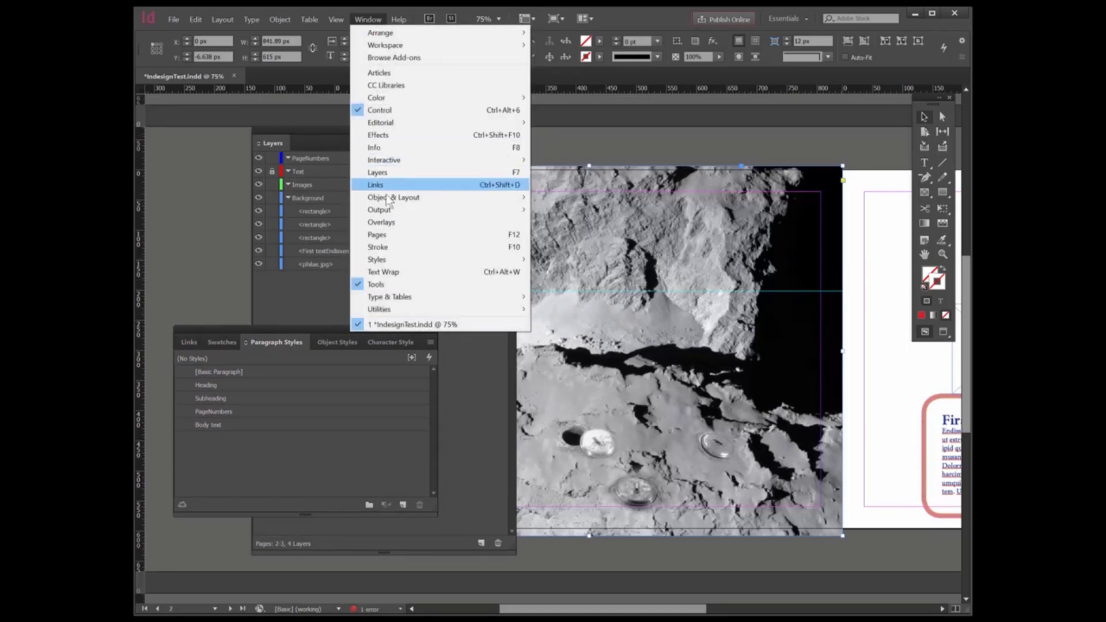
pyautogui.click(384, 235)
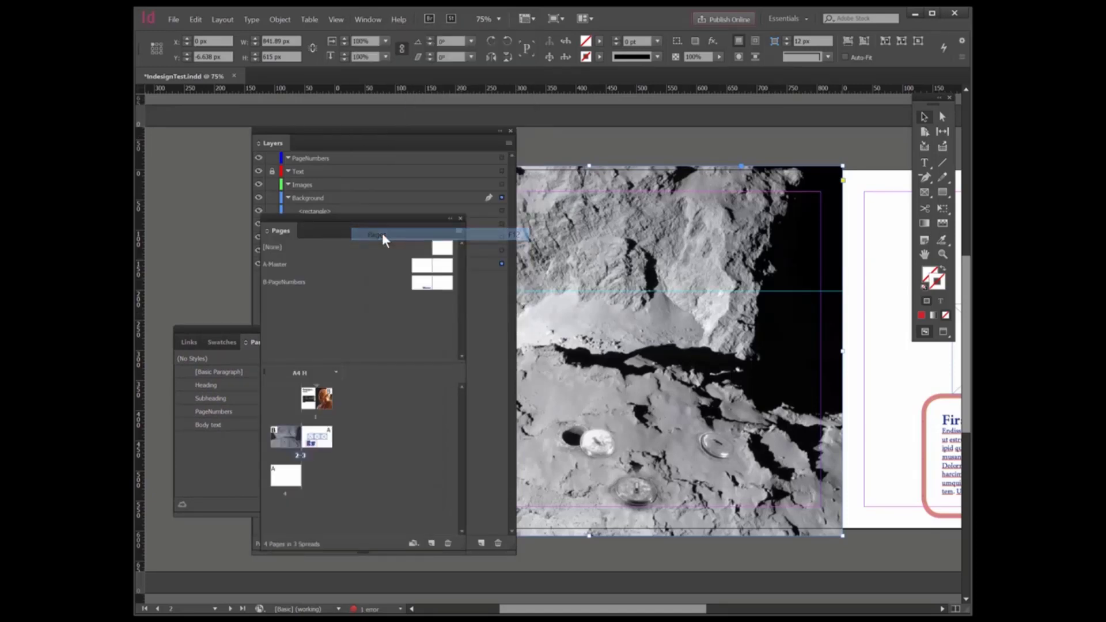
pyautogui.doubleClick(417, 284)
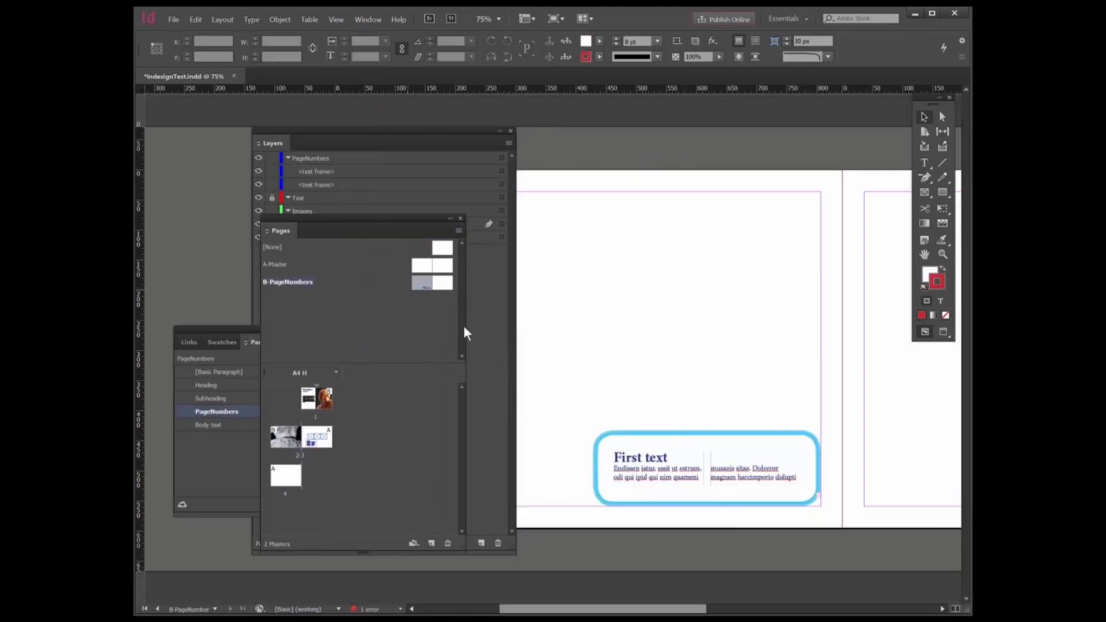
pyautogui.click(611, 437)
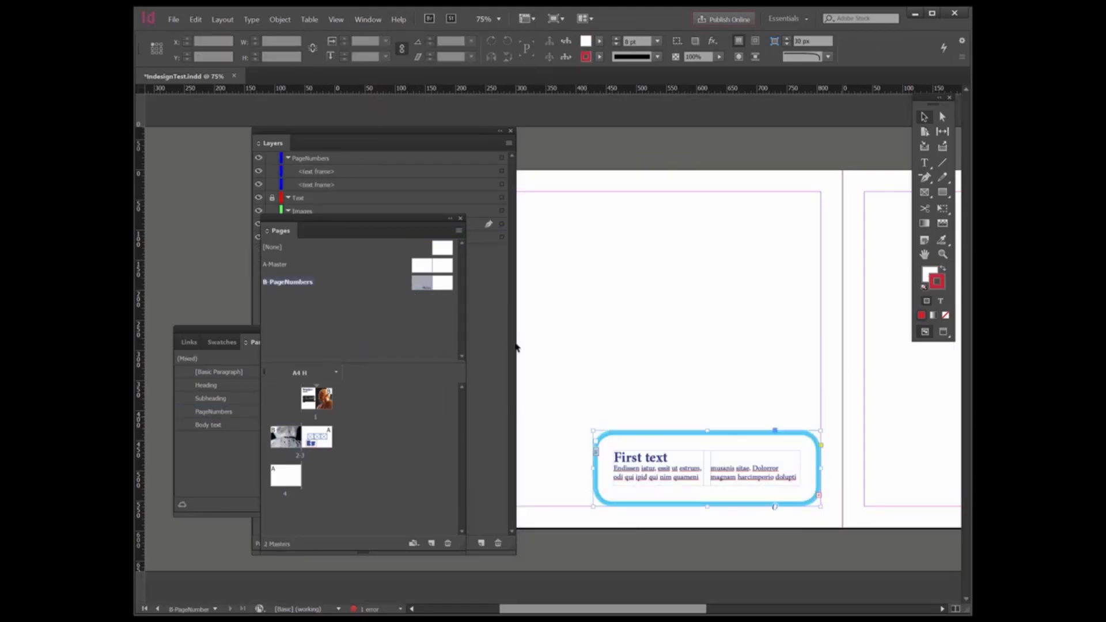
pyautogui.moveTo(362, 227); pyautogui.dragTo(281, 316)
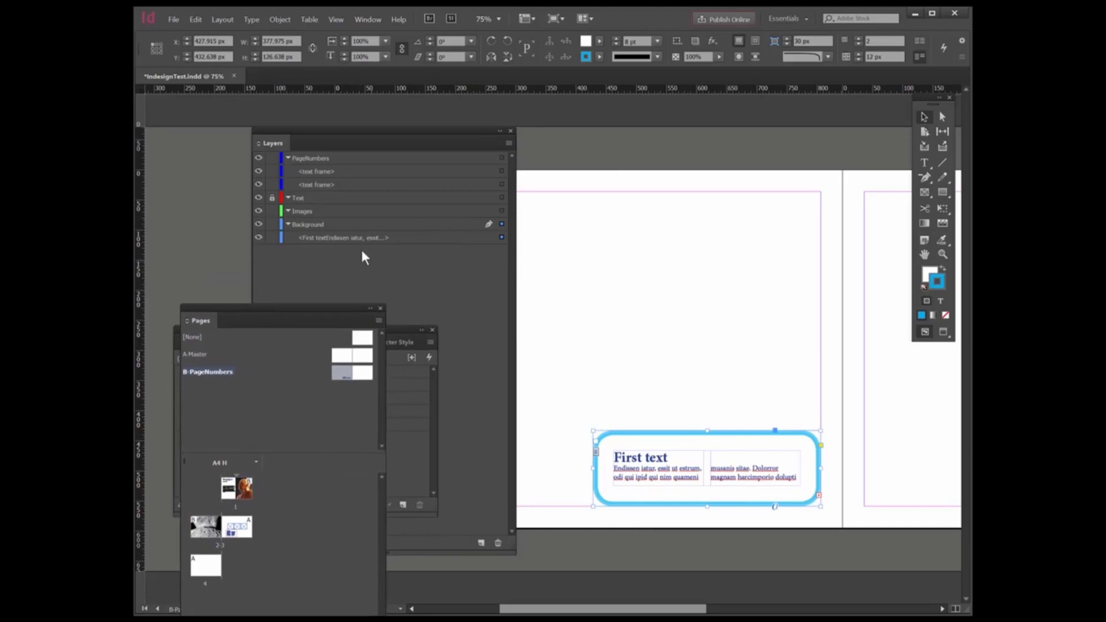
pyautogui.moveTo(339, 241); pyautogui.dragTo(343, 159)
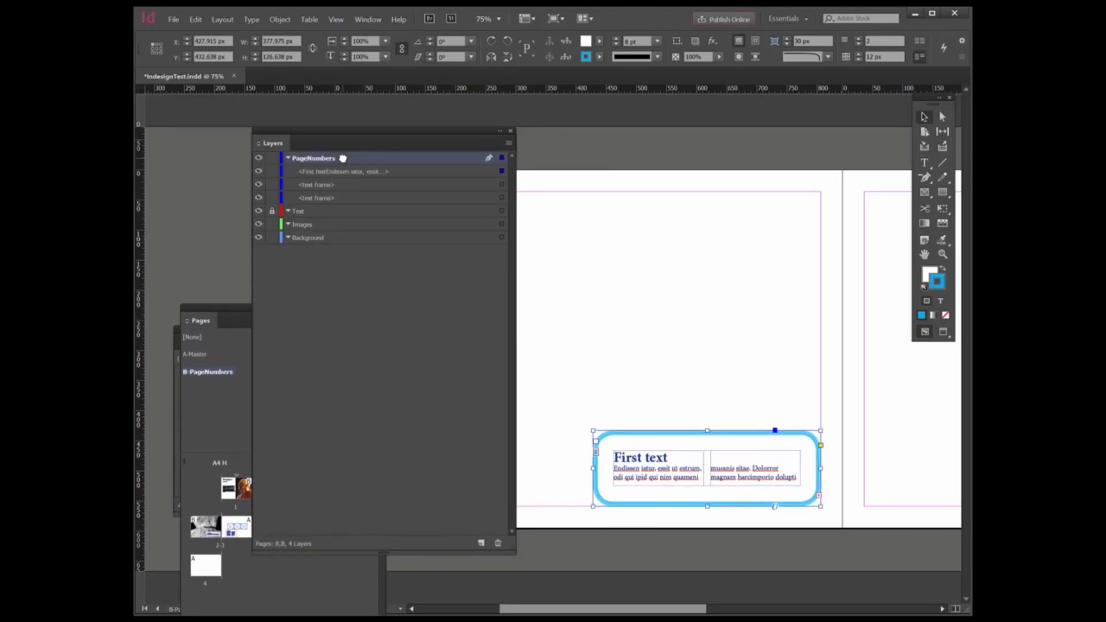
# - Return to page 2 and uncover more of the page to check the master's blue-outlined text frame over the image
pyautogui.doubleClick(206, 531)
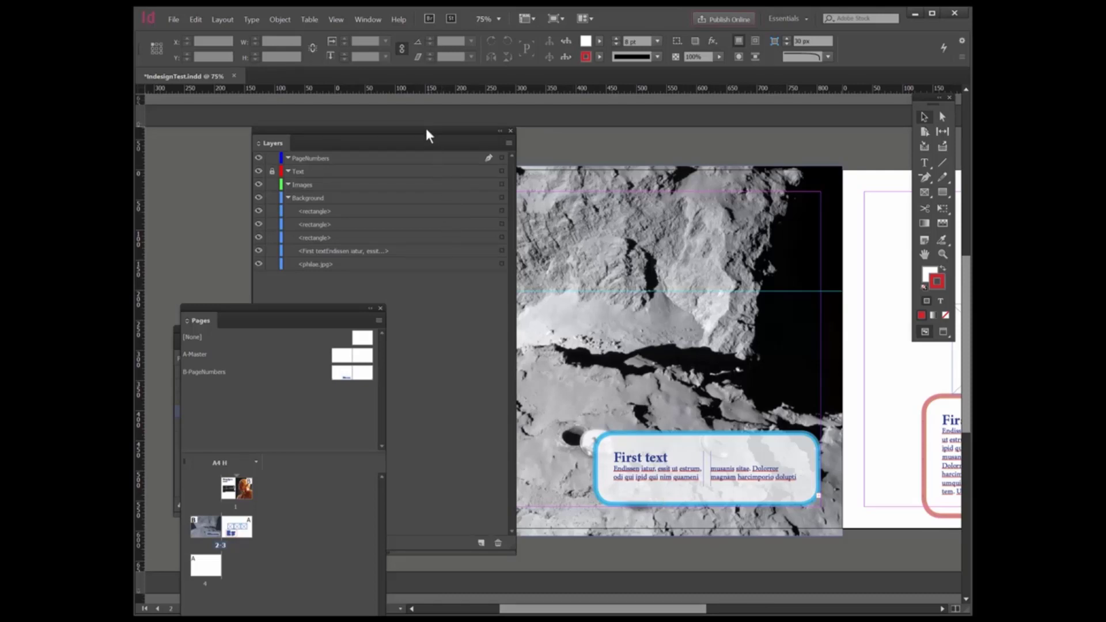
pyautogui.moveTo(427, 135); pyautogui.dragTo(264, 160)
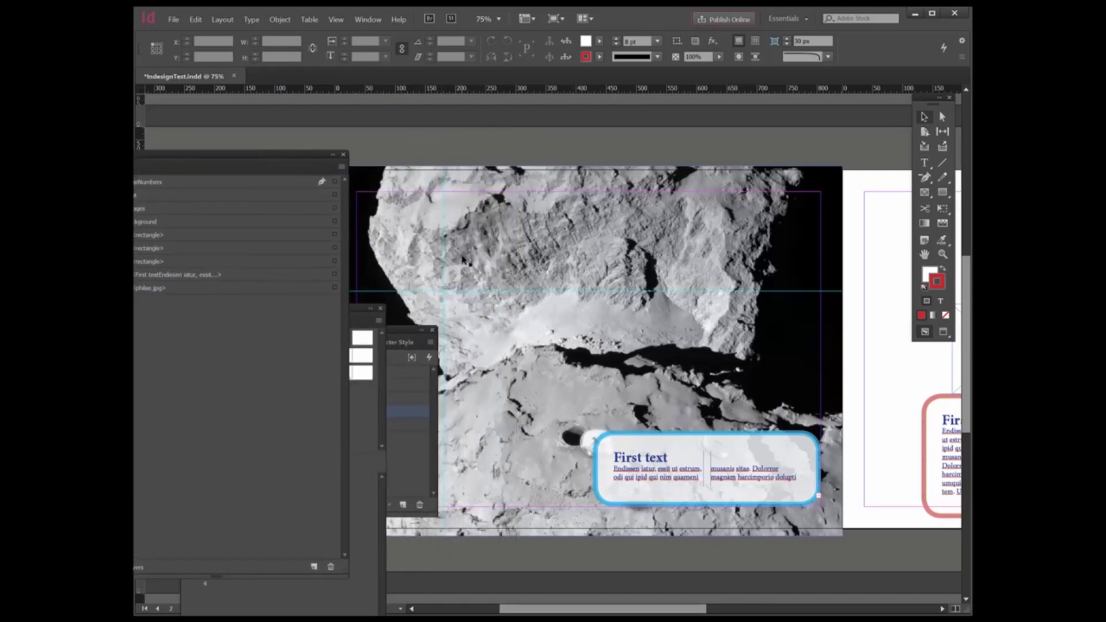